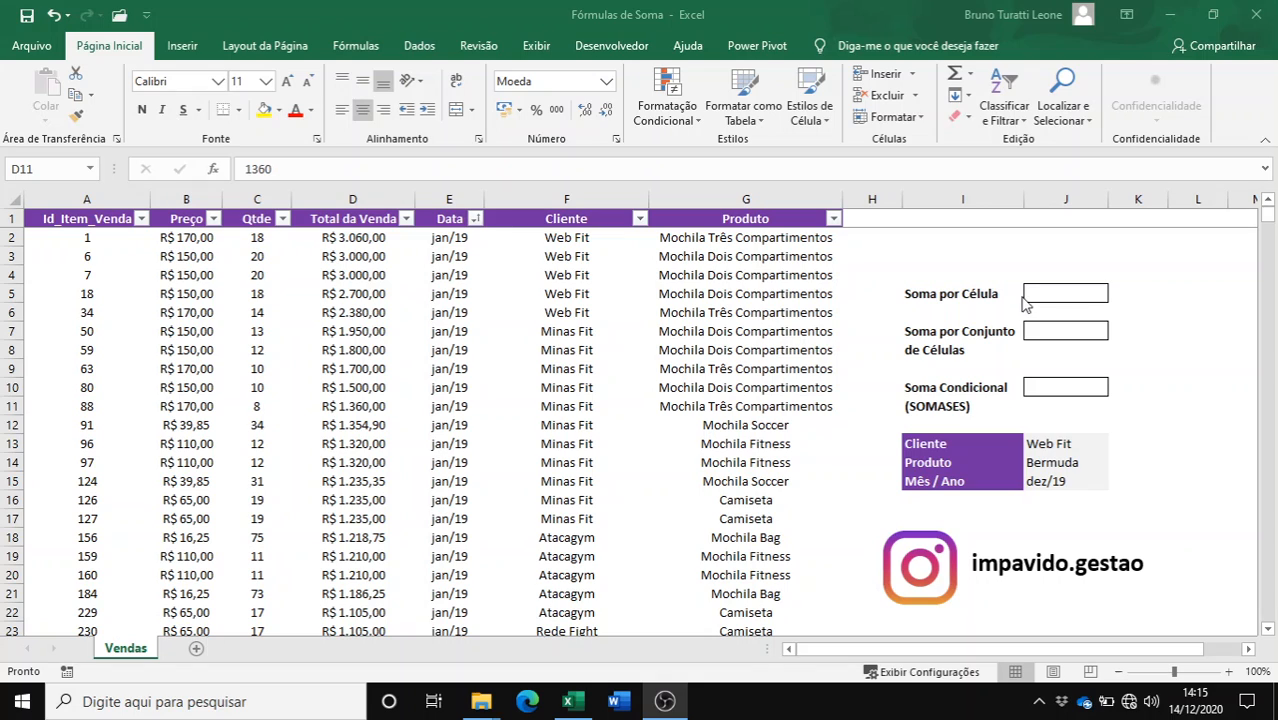
# Enter the formula =D2+D3 in the Soma por Célula cell J5 to add the first two Total da Venda values
pyautogui.click(1020, 298)
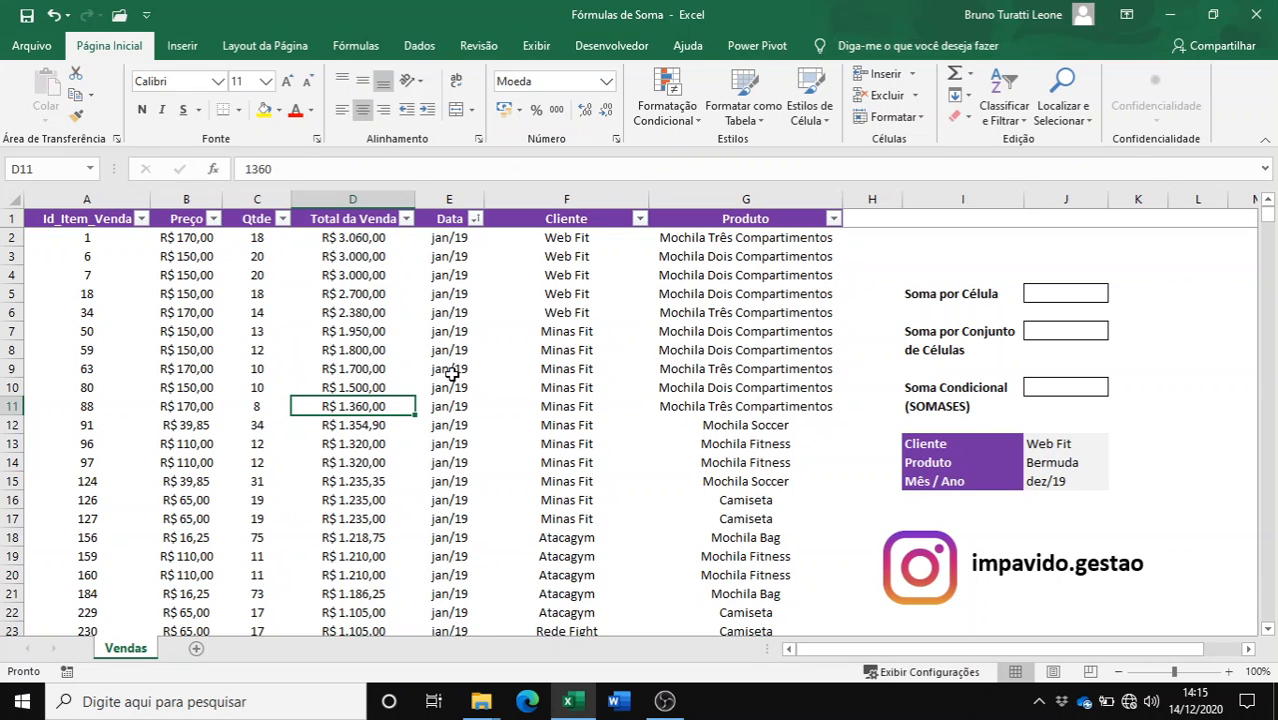
pyautogui.click(1063, 292)
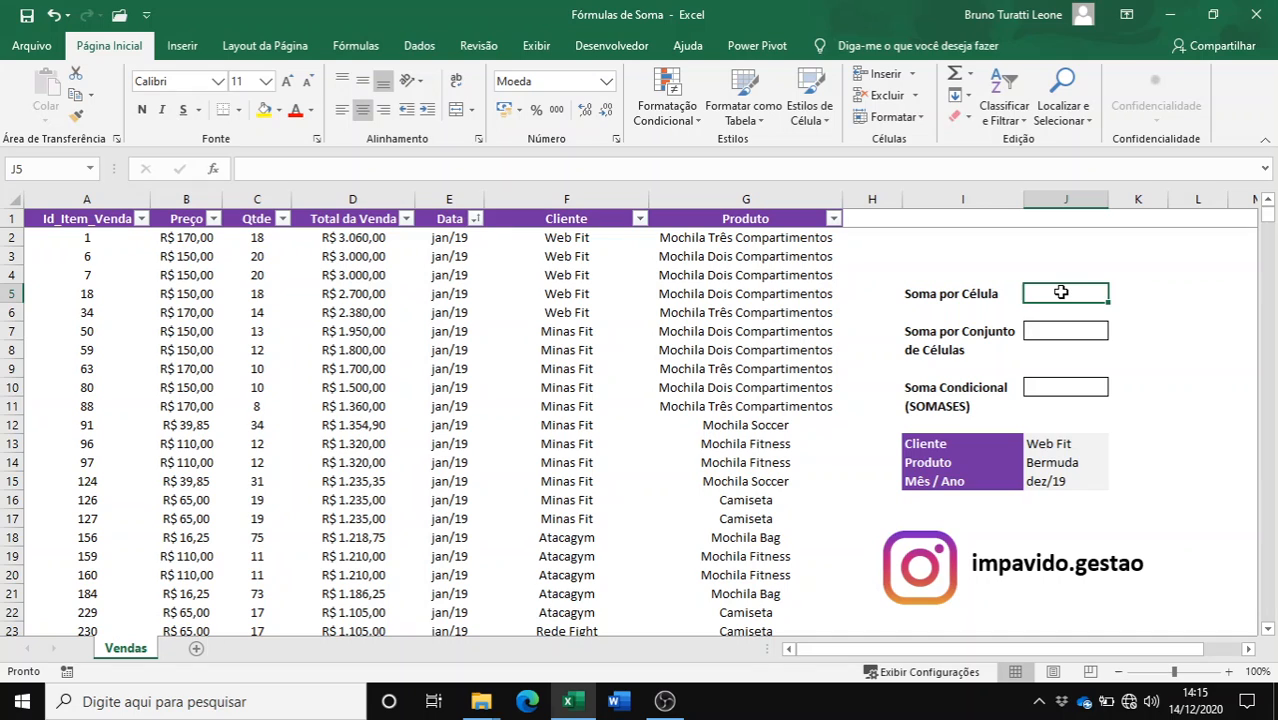
pyautogui.write('=')
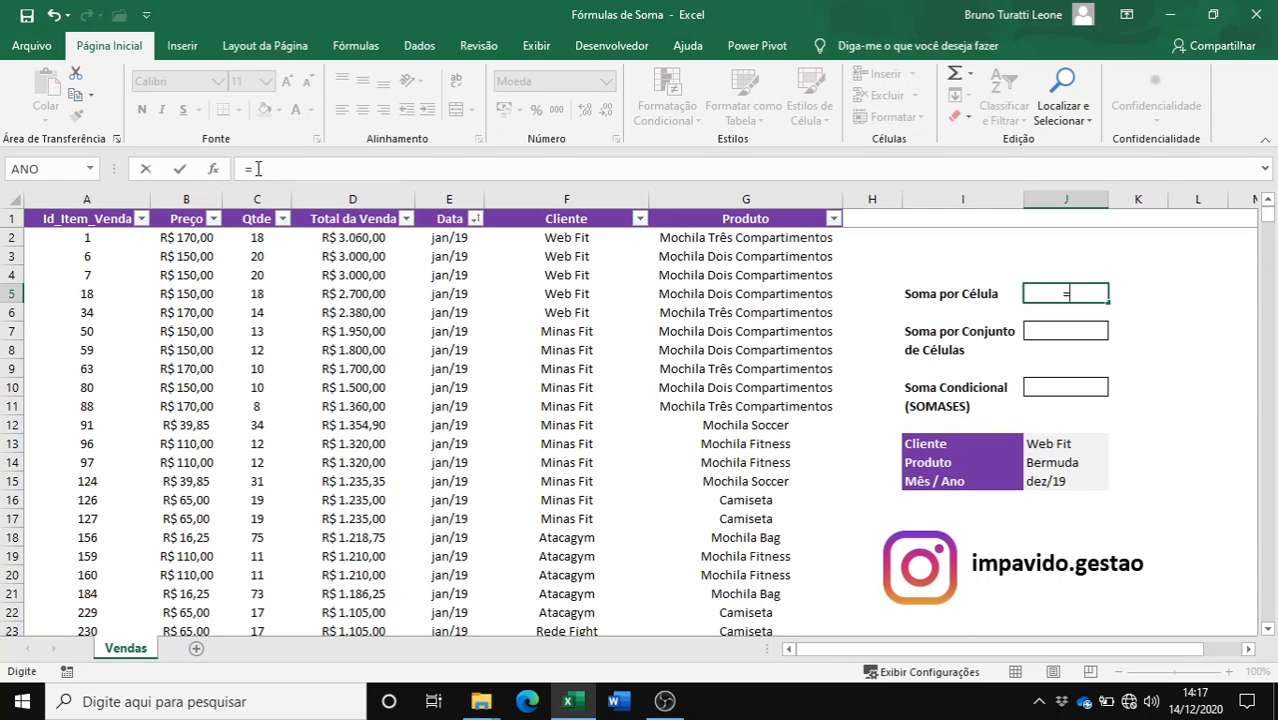
pyautogui.click(362, 240)
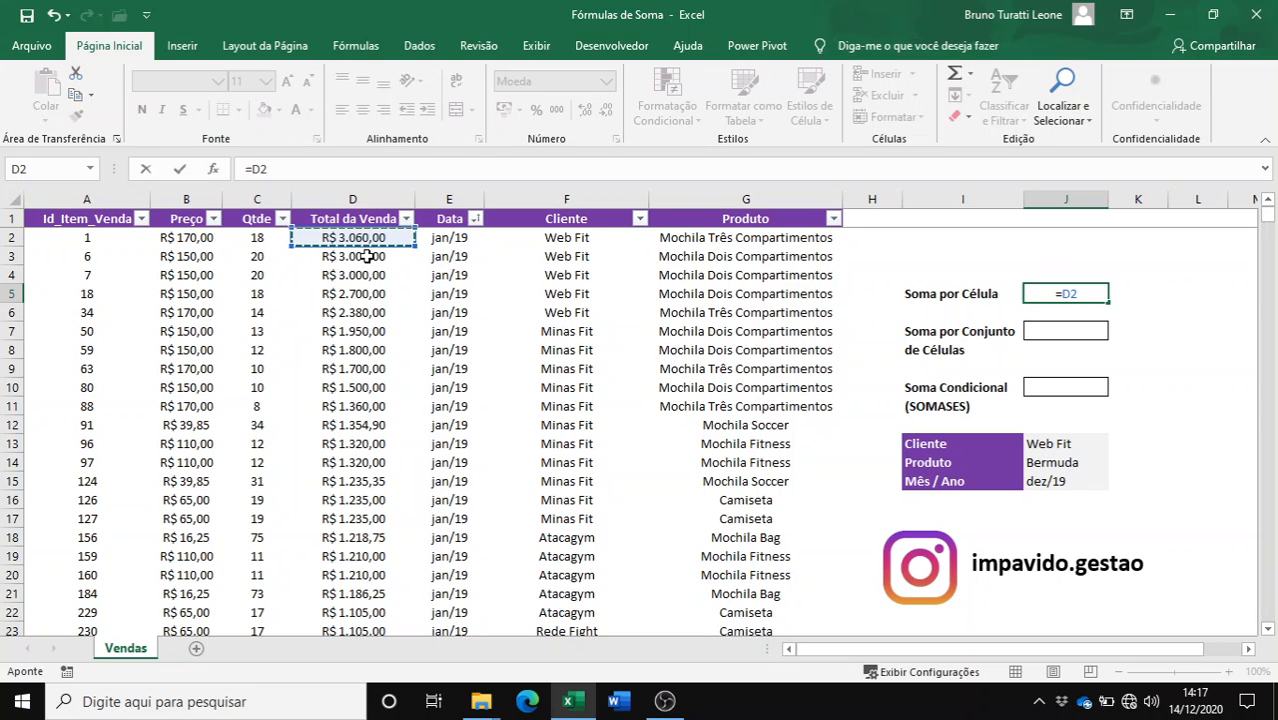
pyautogui.click(288, 172)
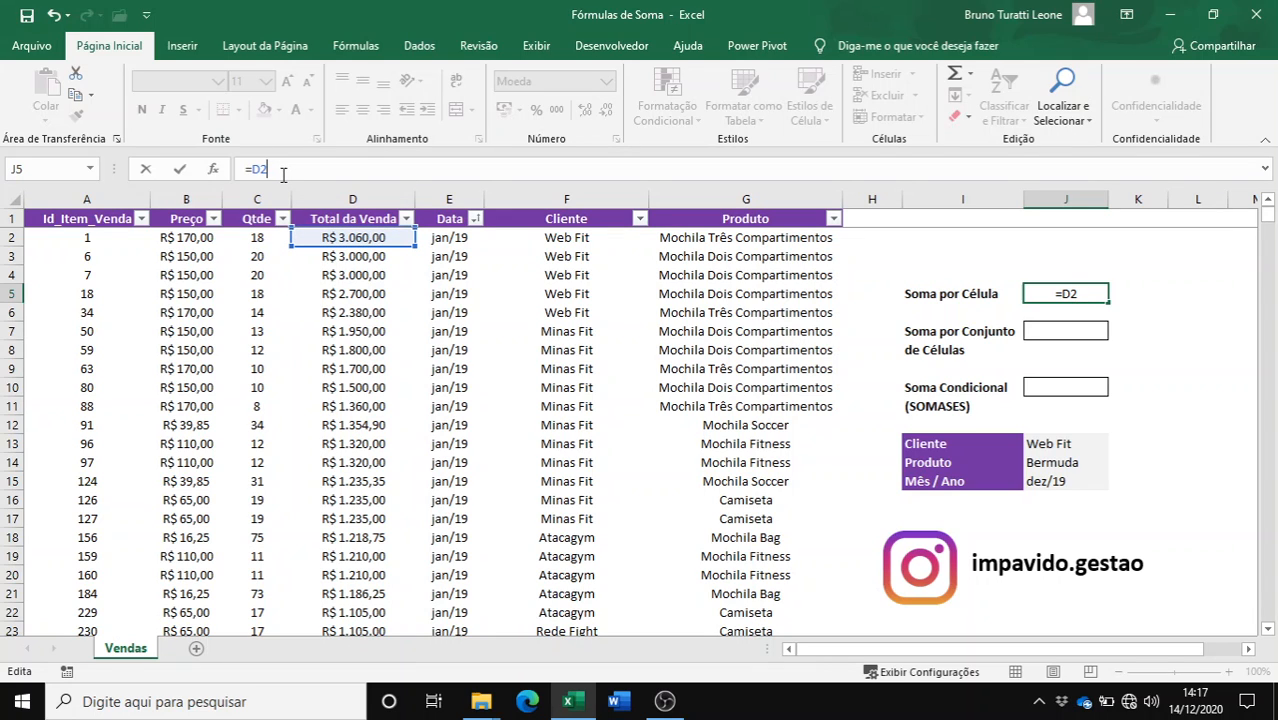
pyautogui.write('+')
pyautogui.click(368, 257)
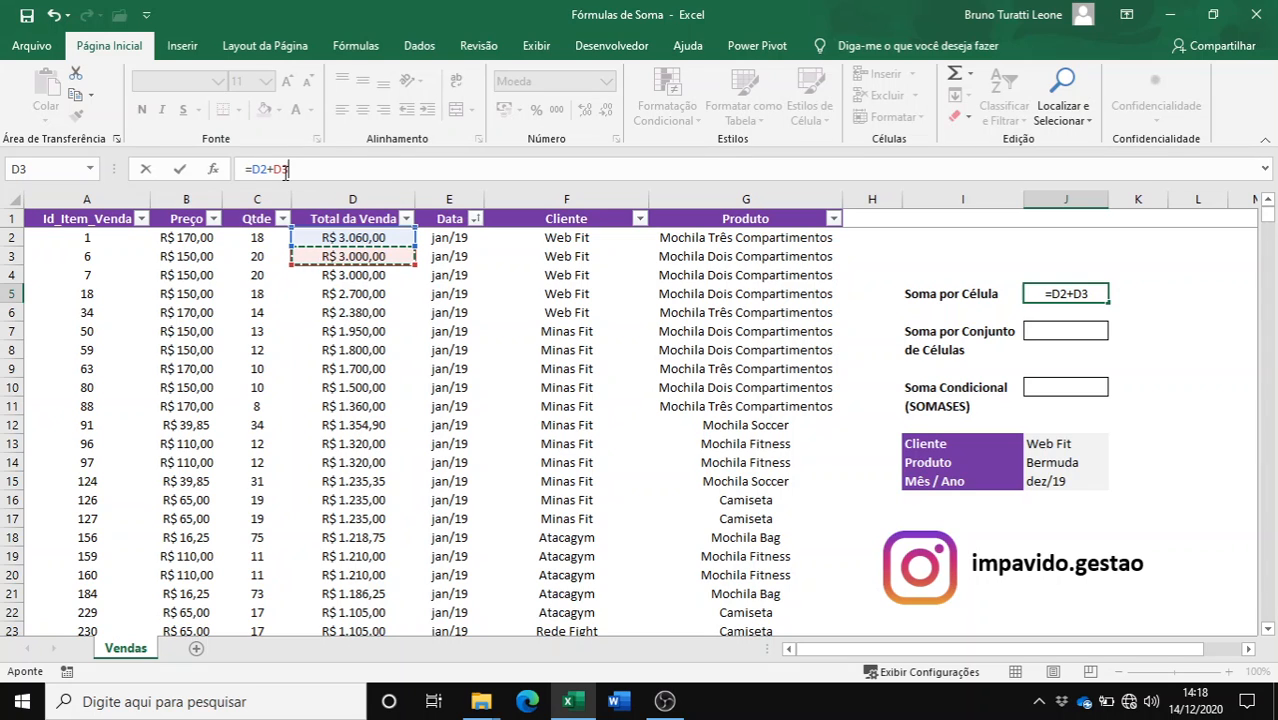
pyautogui.press('Return')
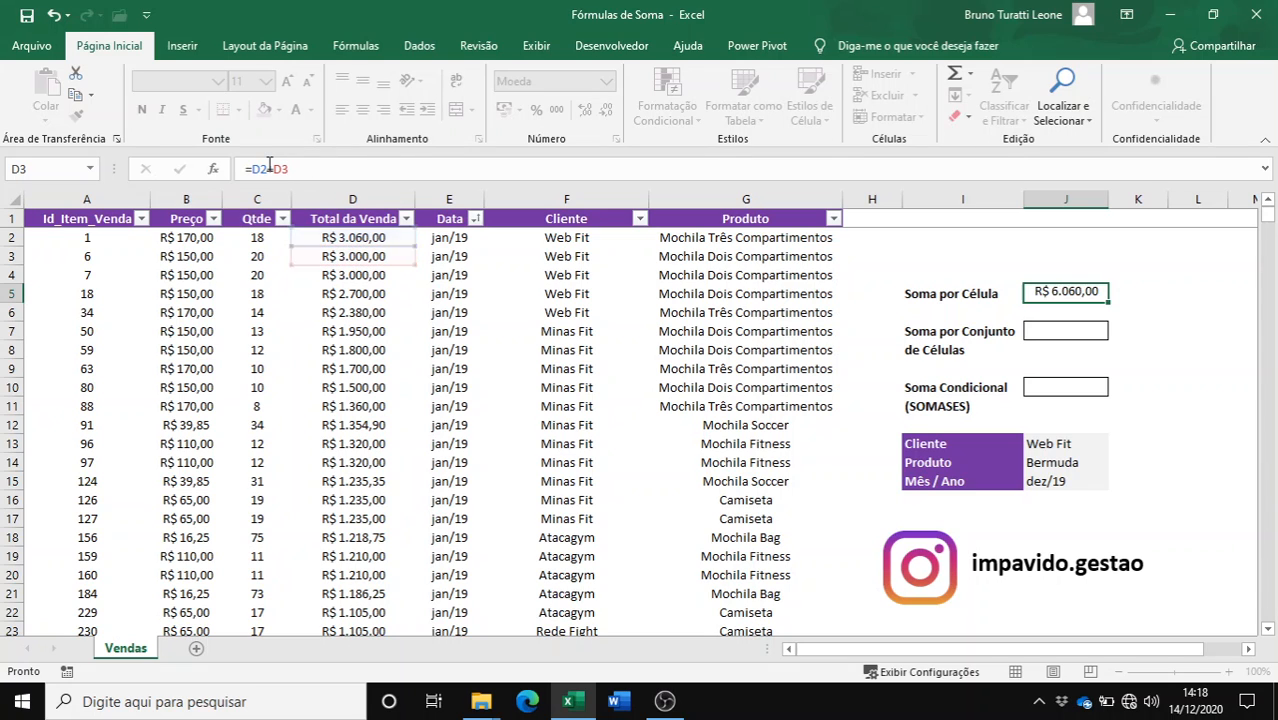
pyautogui.click(1065, 293)
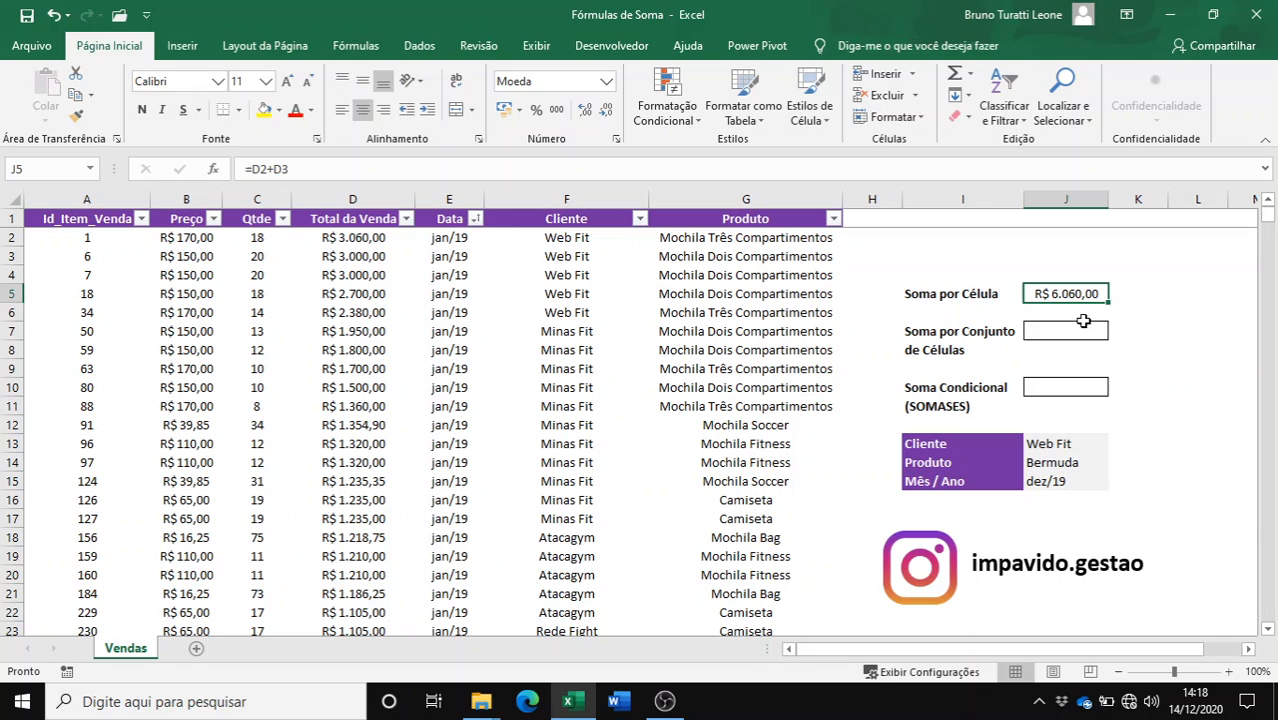
# Change the Total da Venda value in D2 to 1000
pyautogui.click(345, 240)
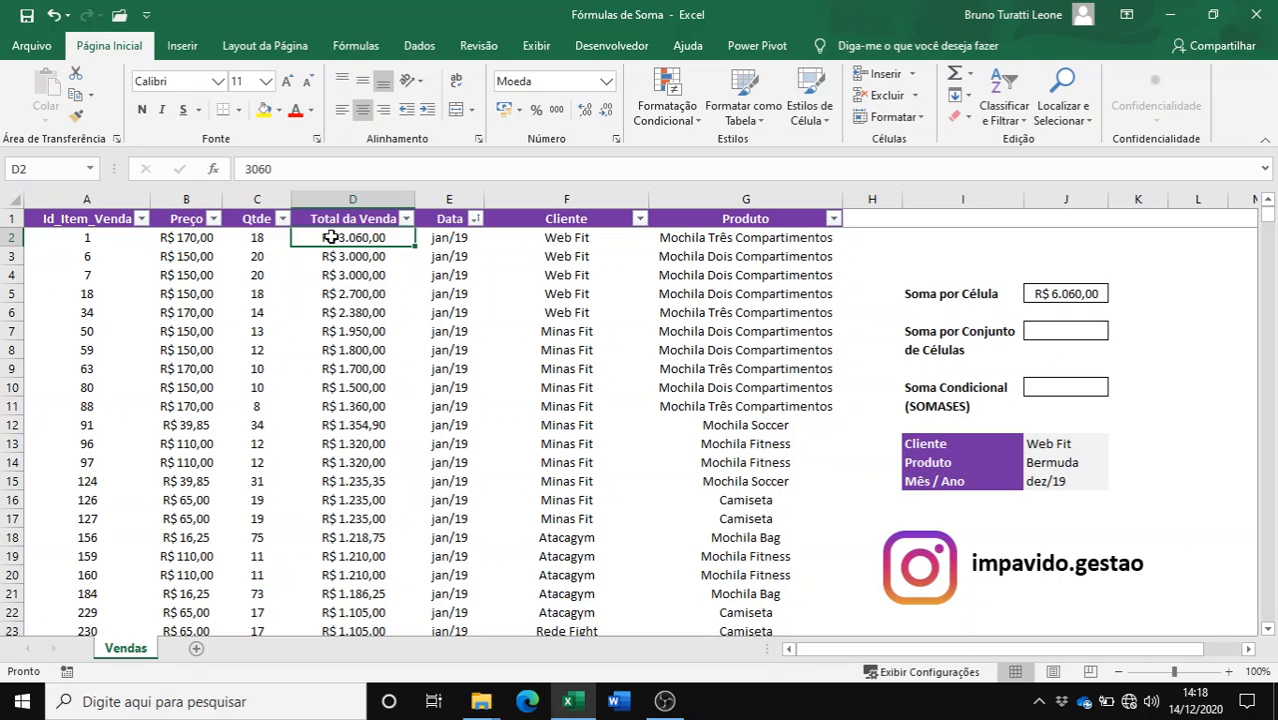
pyautogui.write('1000')
pyautogui.press('Return')
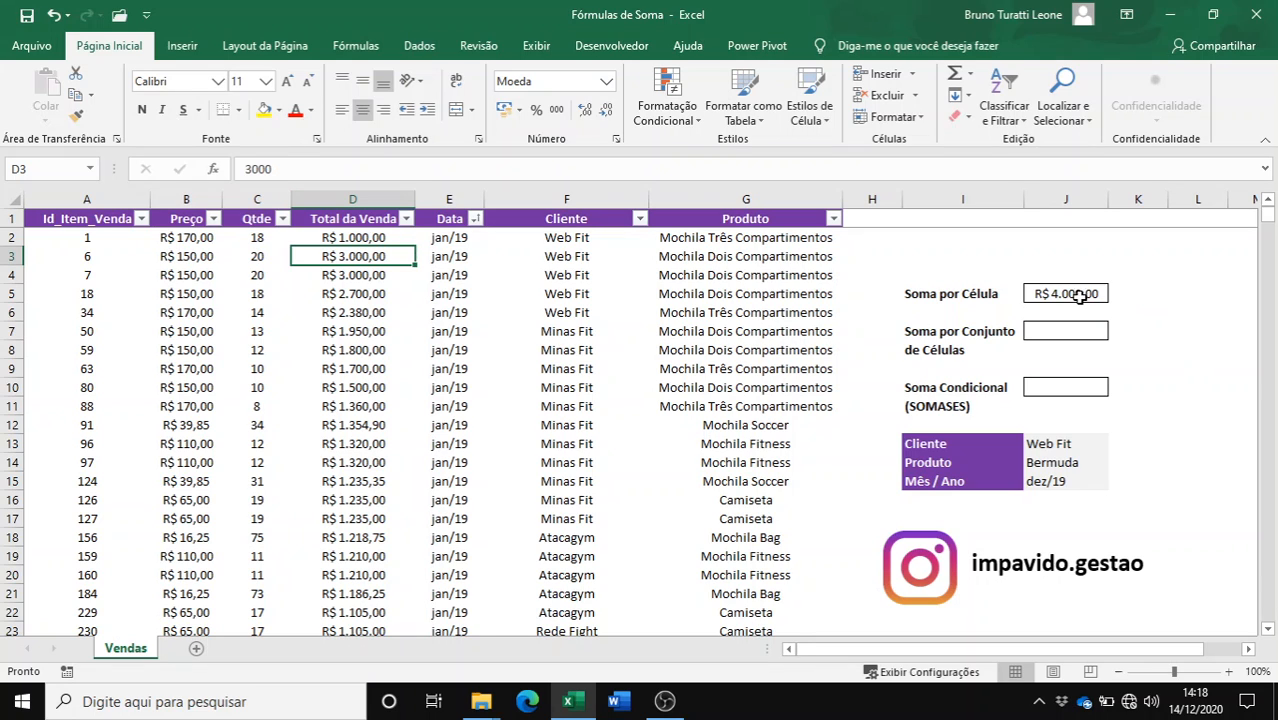
# Try extending the Soma por Célula formula in J5 to =D2+D3+D4+D5, and discard the edit
pyautogui.click(1075, 297)
pyautogui.click(327, 168)
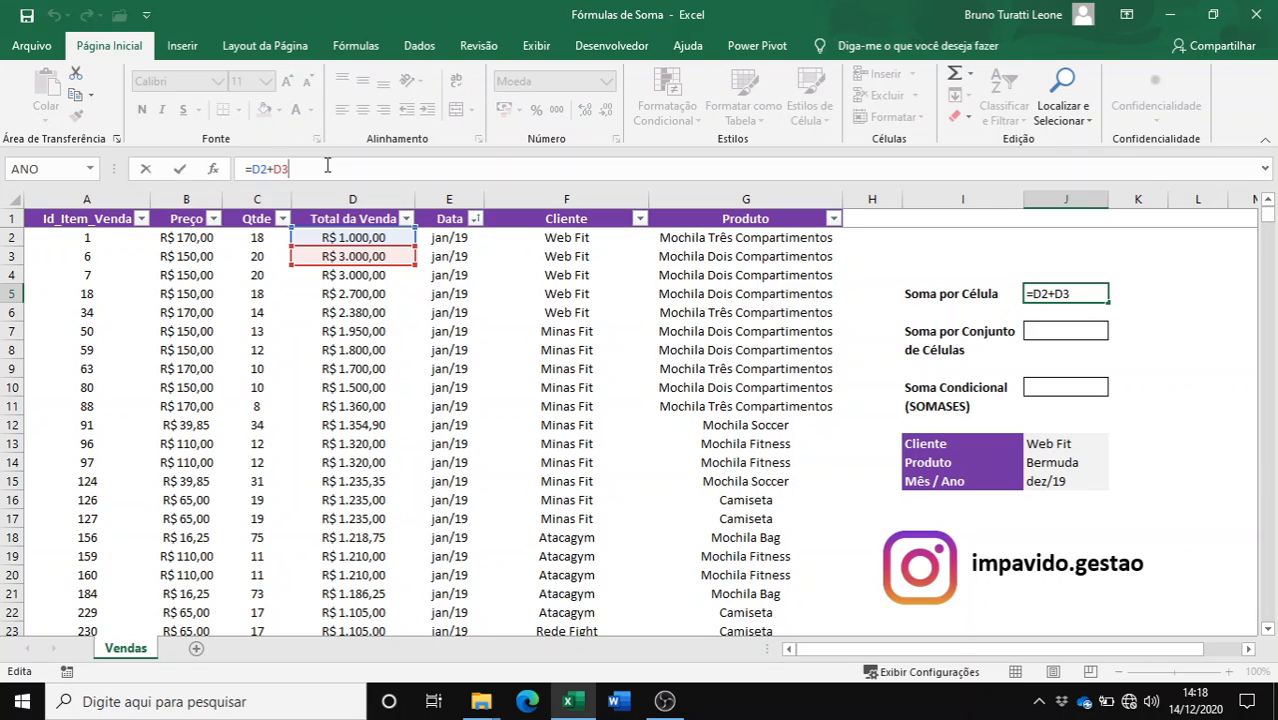
pyautogui.write('+D4')
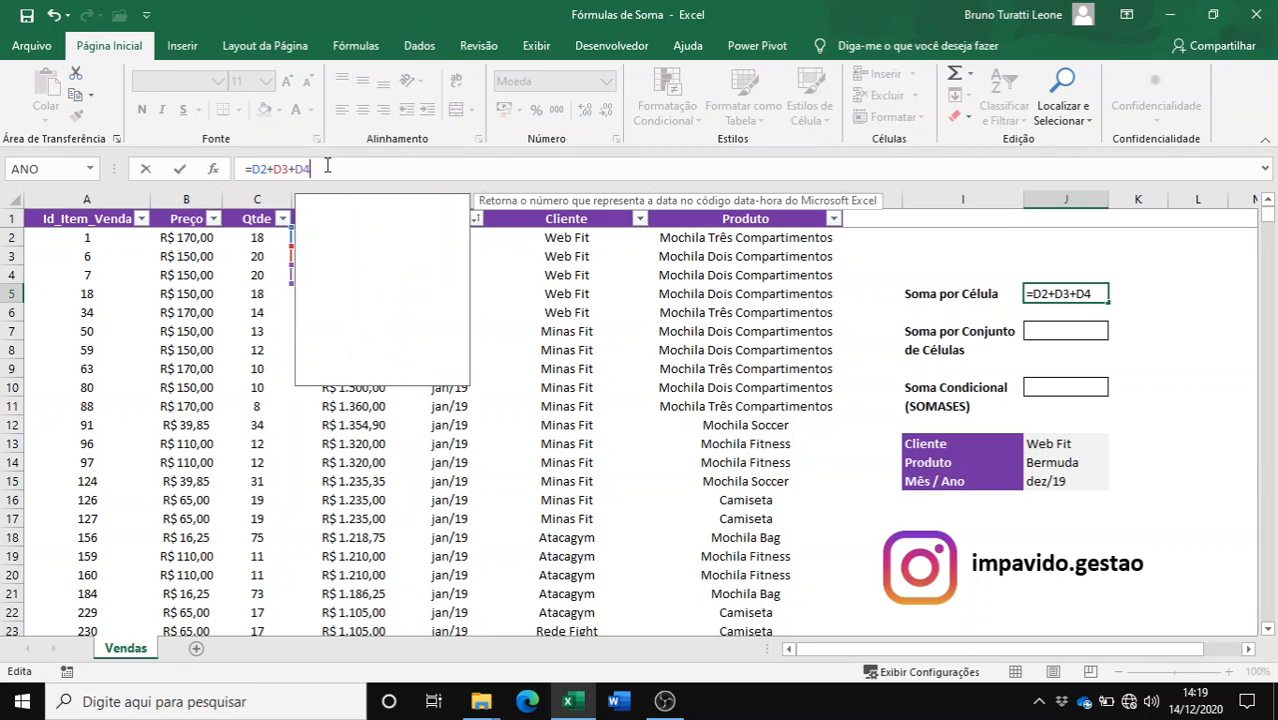
pyautogui.write('+')
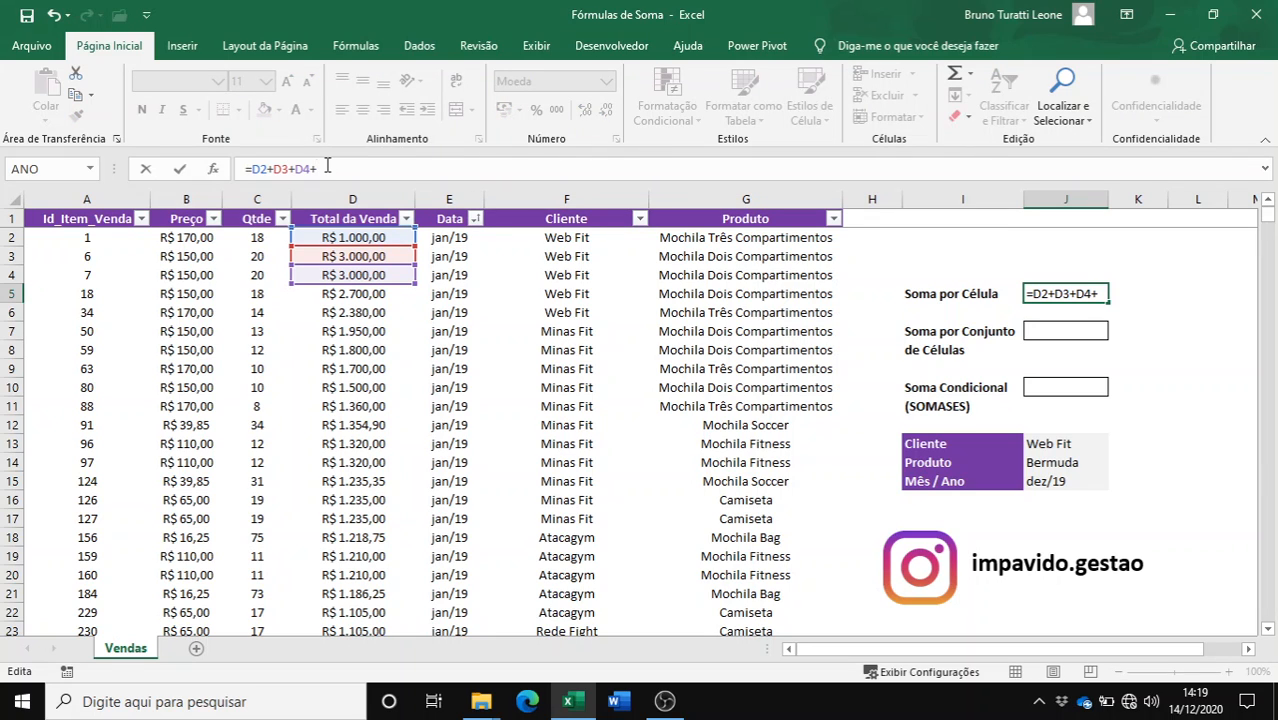
pyautogui.write('D5')
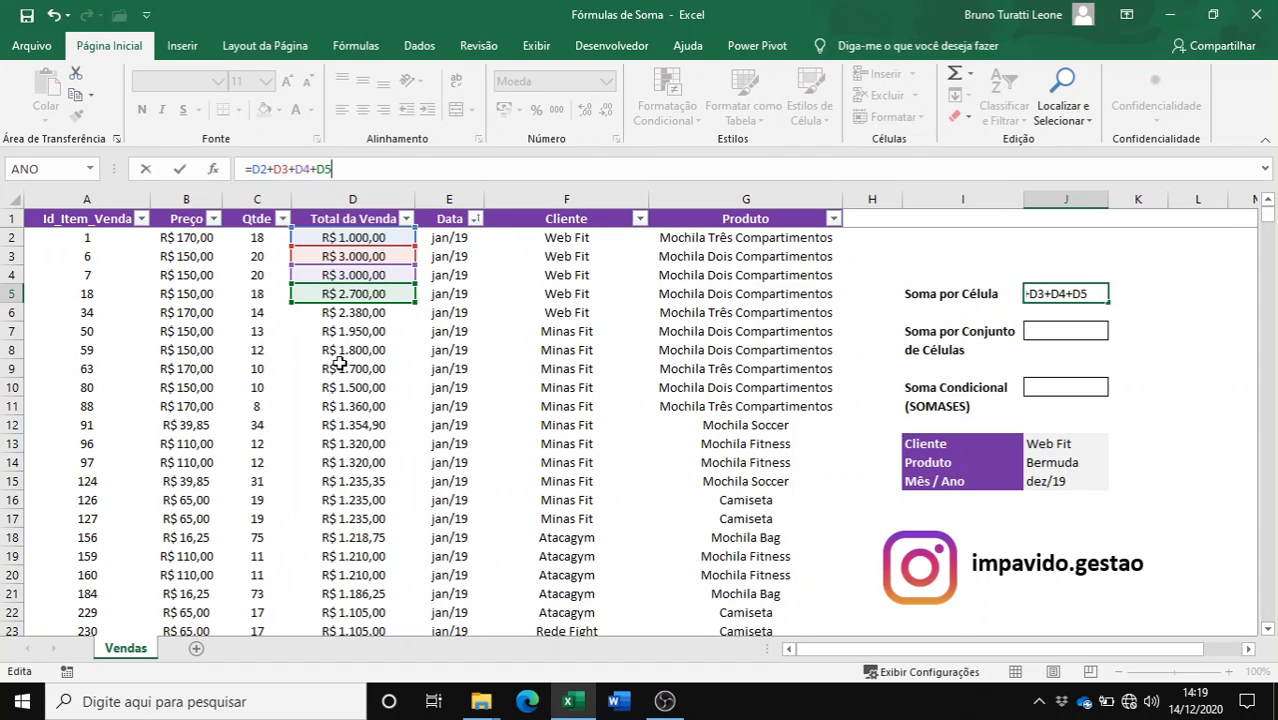
pyautogui.press('Escape')
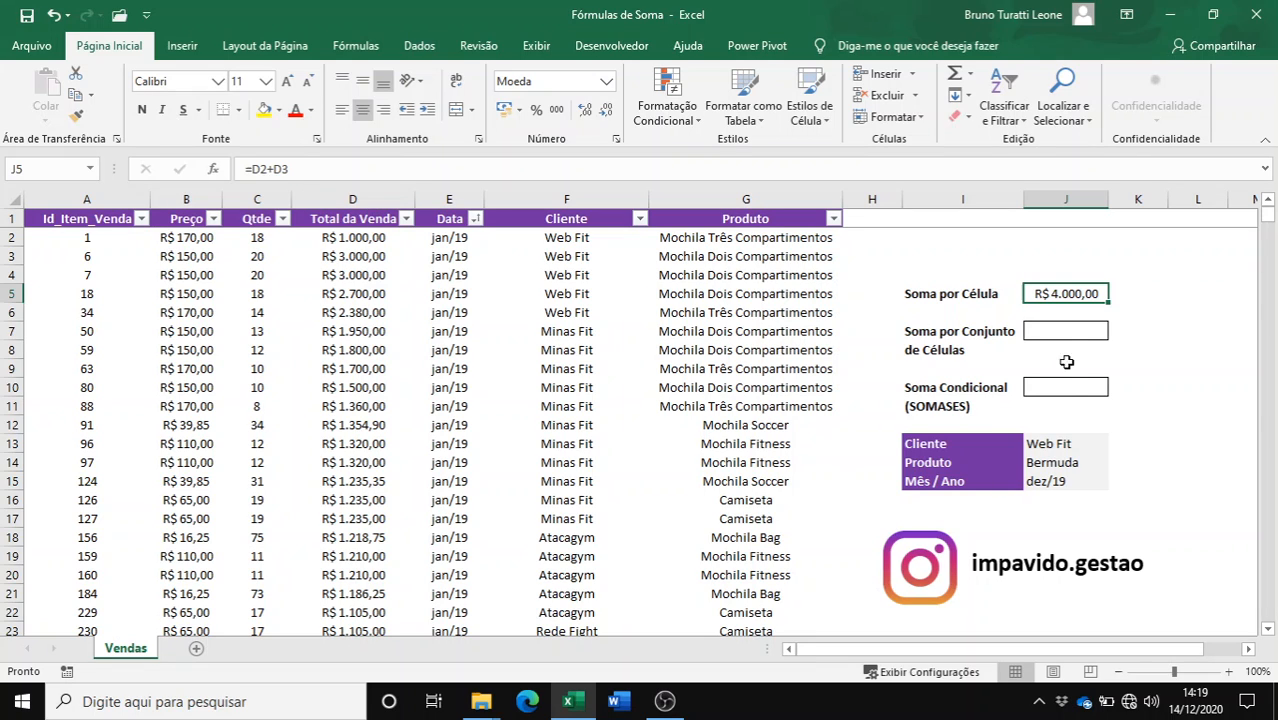
# Start a SOMA formula in the Soma por Conjunto de Células cell J7 with the whole column D as its range
pyautogui.click(1040, 331)
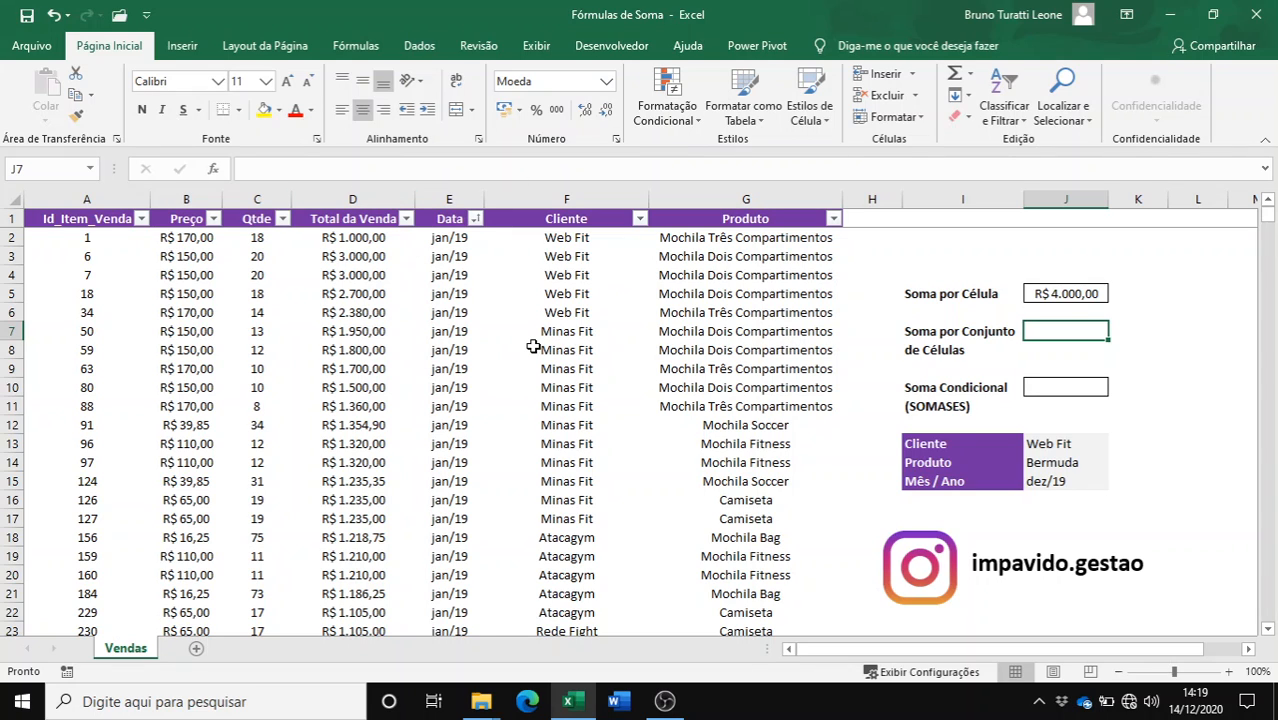
pyautogui.write('=soma')
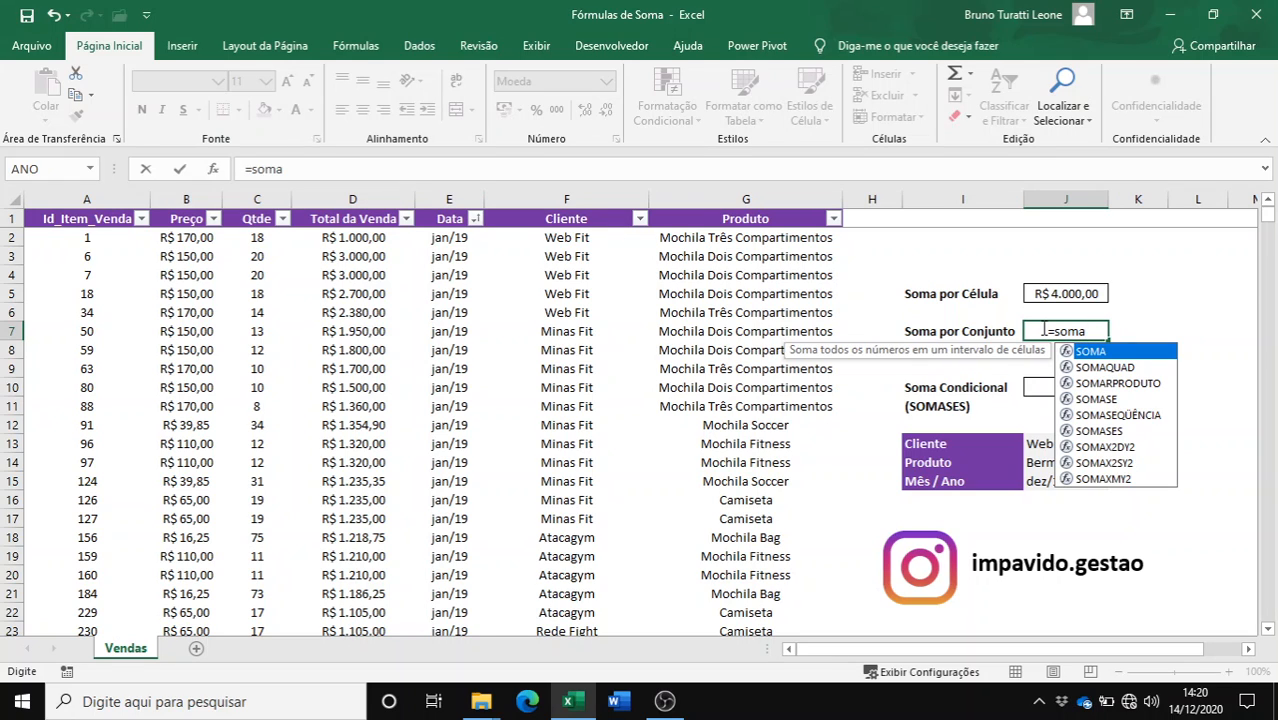
pyautogui.write('(')
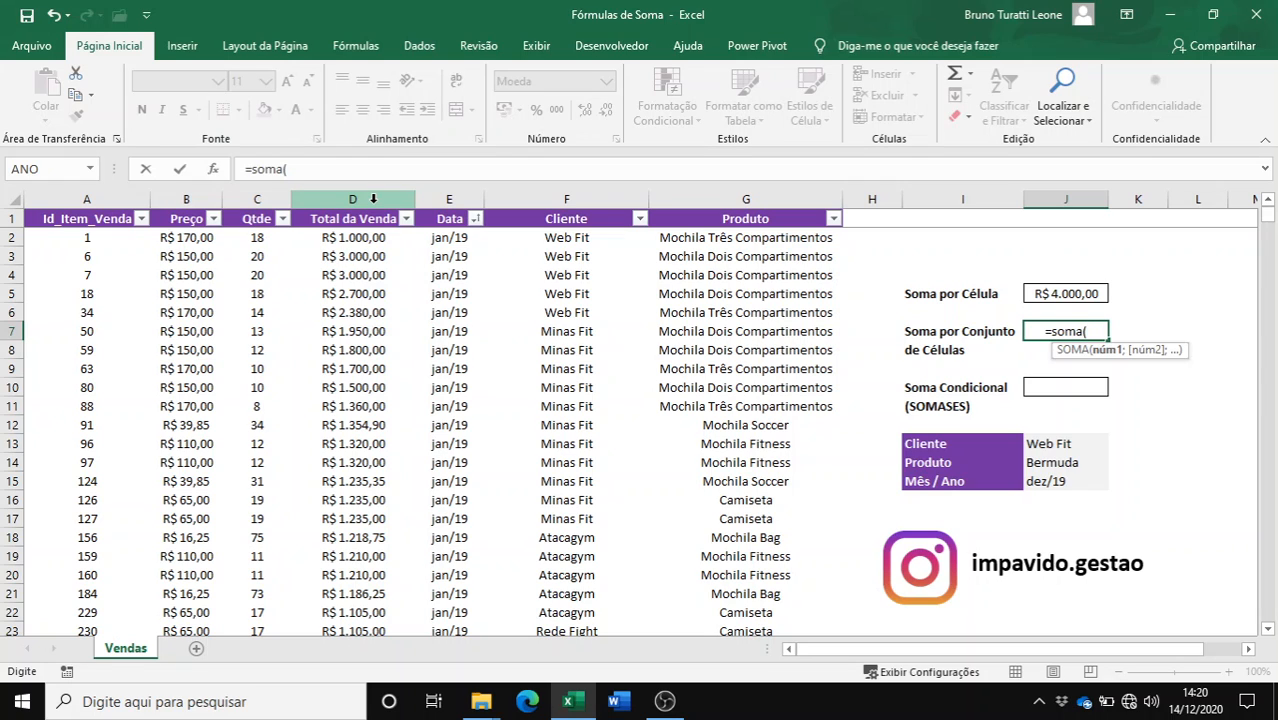
pyautogui.click(373, 199)
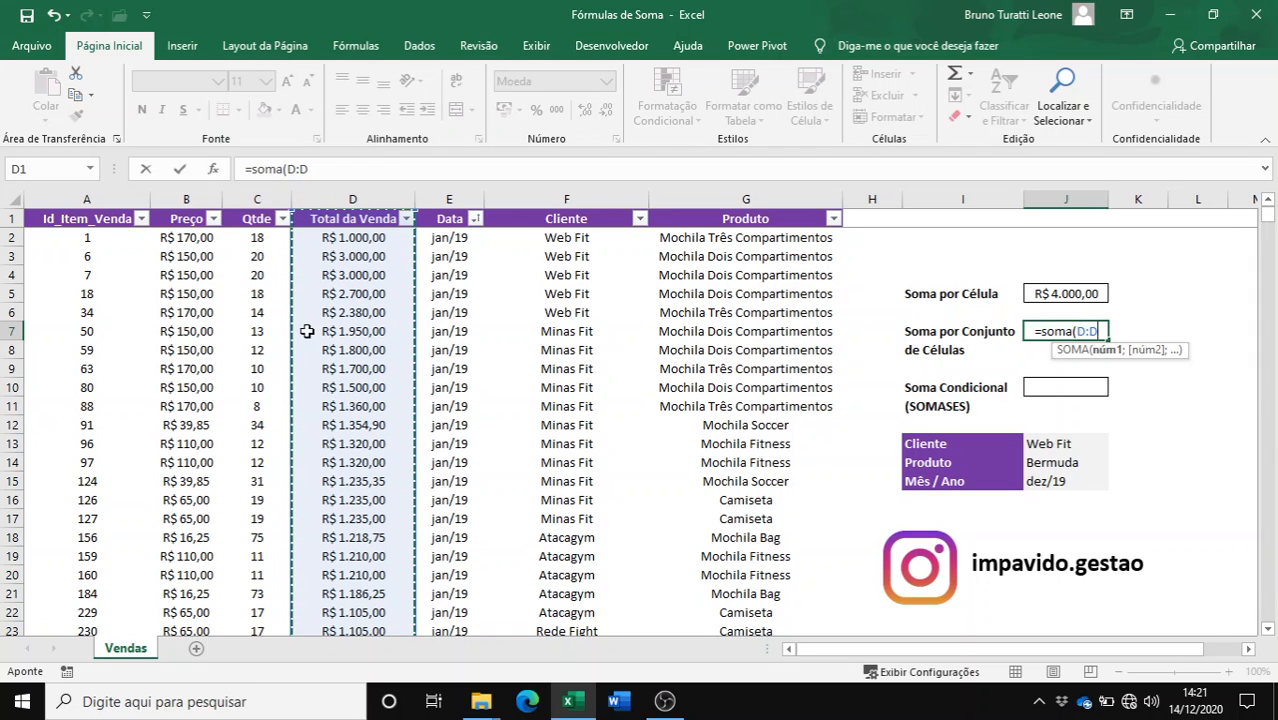
# Try narrowing the SOMA range in J7 to D1:D2 and to D2:D3
pyautogui.click(305, 170)
pyautogui.write('1:D')
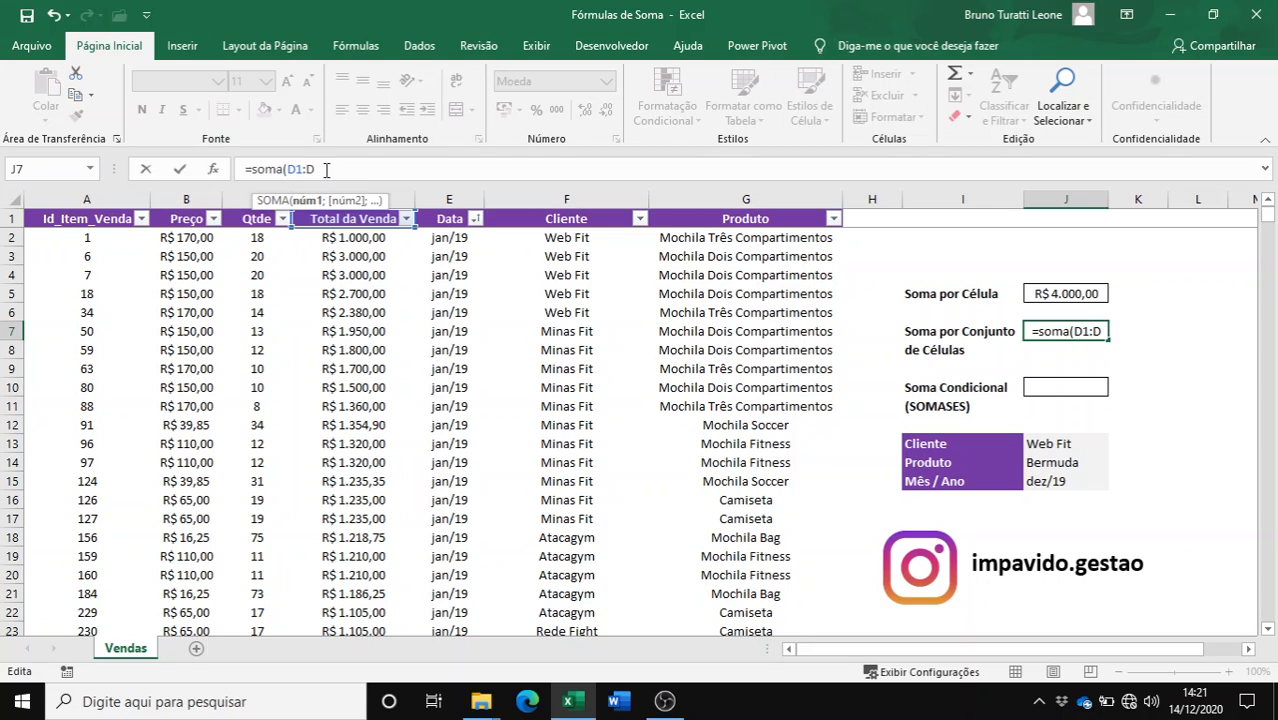
pyautogui.write('2')
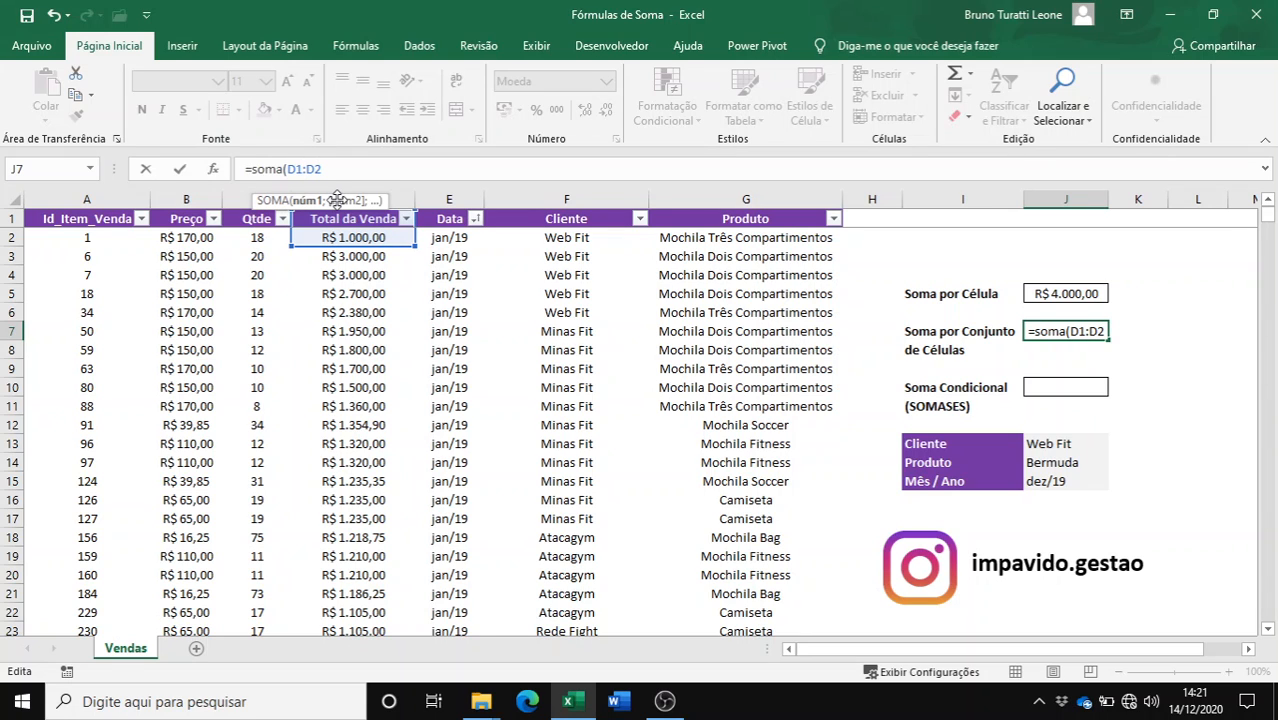
pyautogui.press('BackSpace')
pyautogui.write('2')
pyautogui.press('BackSpace')
pyautogui.write('3')
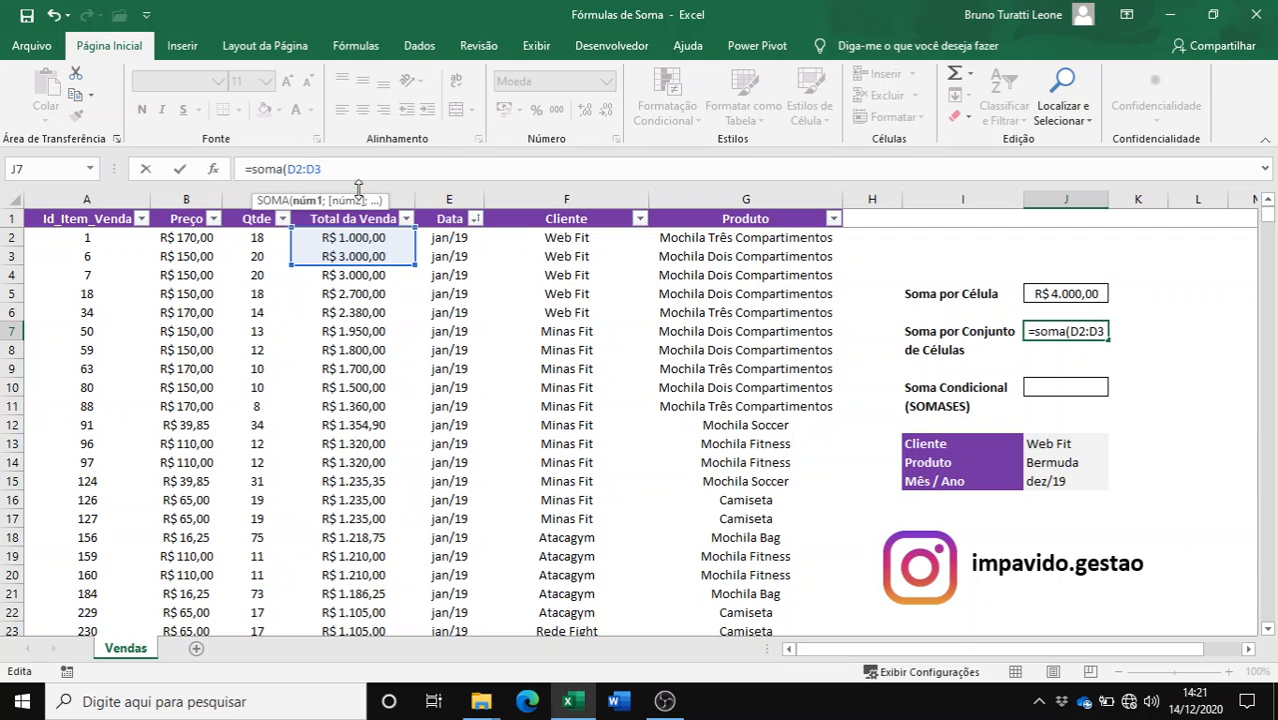
# Set the SOMA range in J7 back to the entire column D and complete the formula as =soma(D:D)
pyautogui.press('BackSpace')
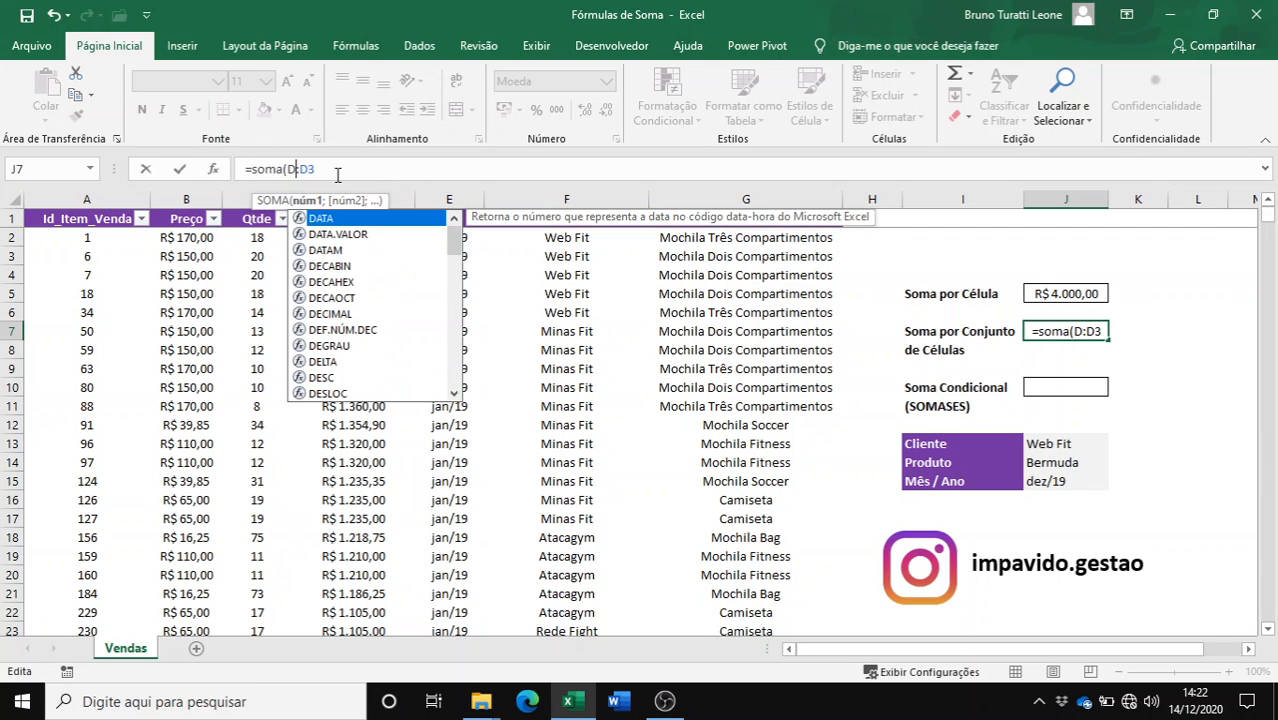
pyautogui.click(341, 174)
pyautogui.press('BackSpace')
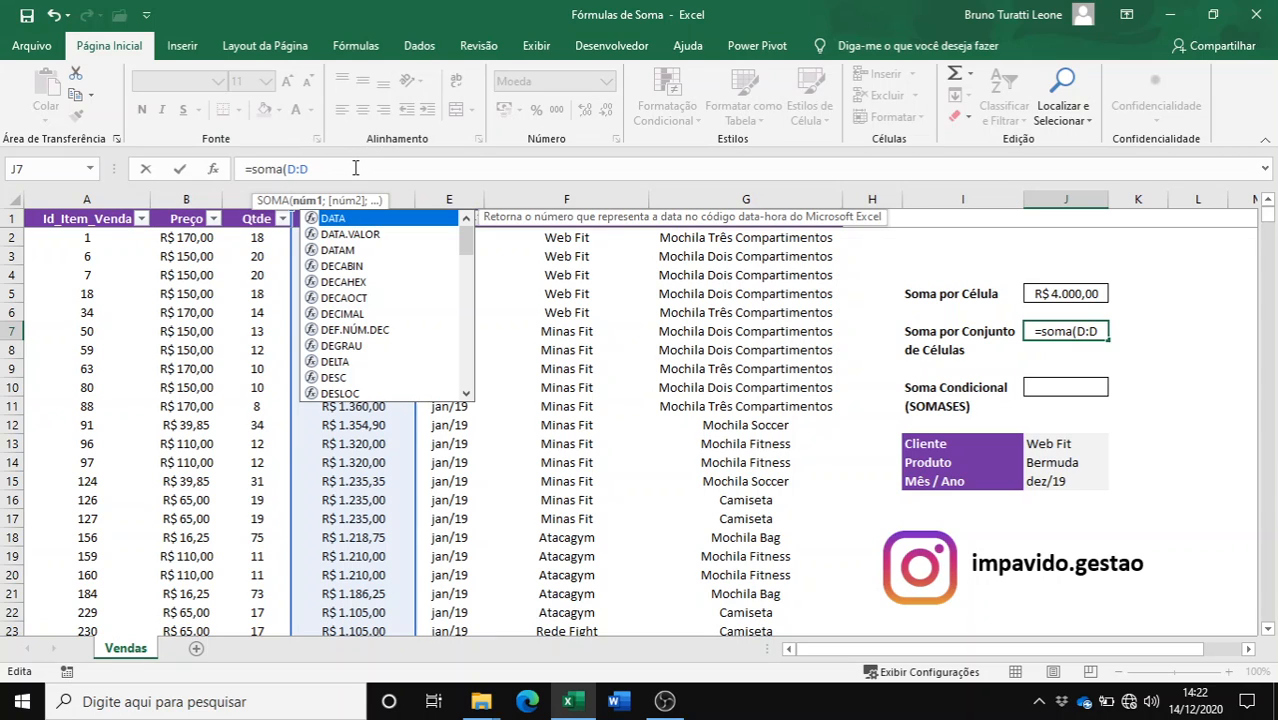
pyautogui.write(')')
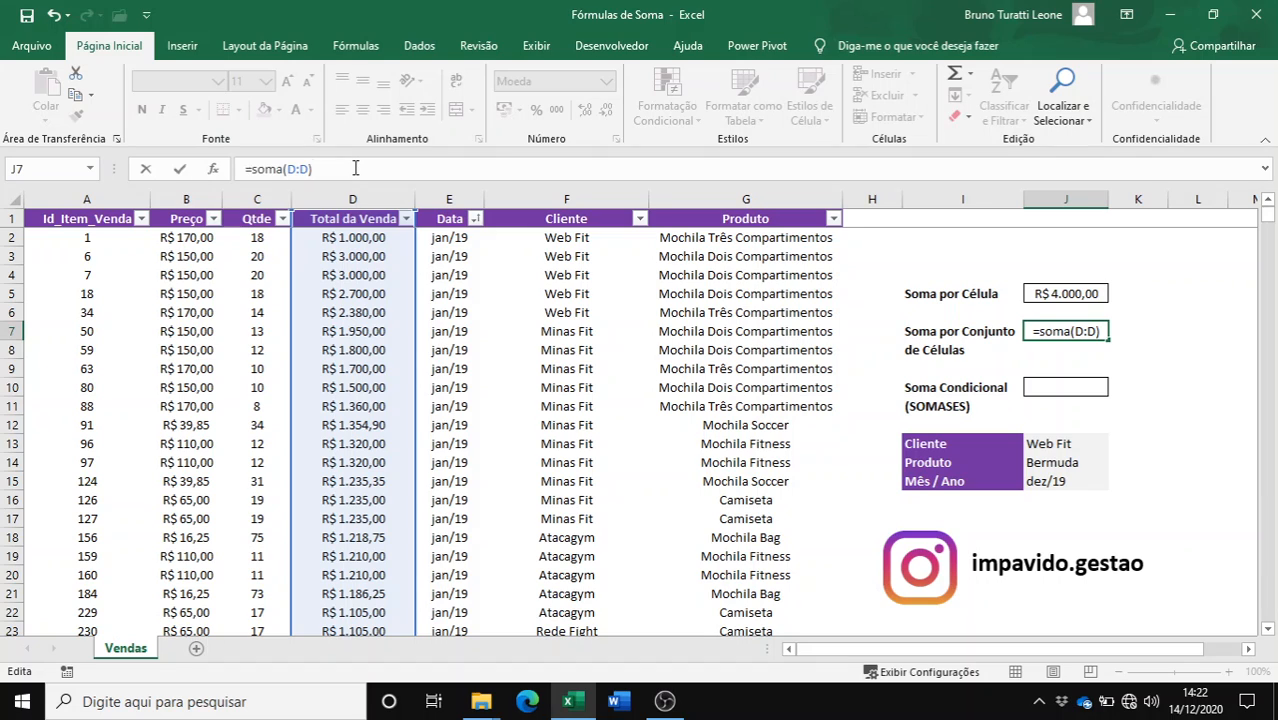
pyautogui.press('Return')
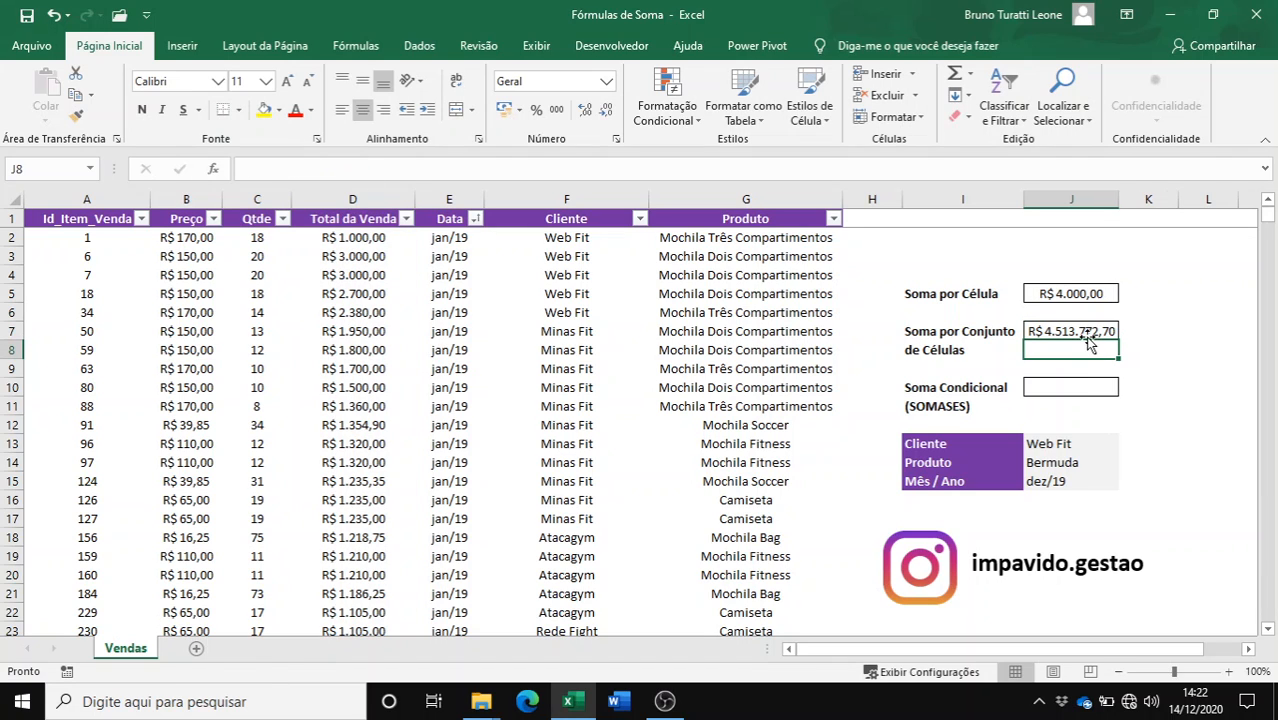
# Compare the formulas behind the Soma por Conjunto de Células and Soma por Célula results in J7 and J5
pyautogui.click(1084, 333)
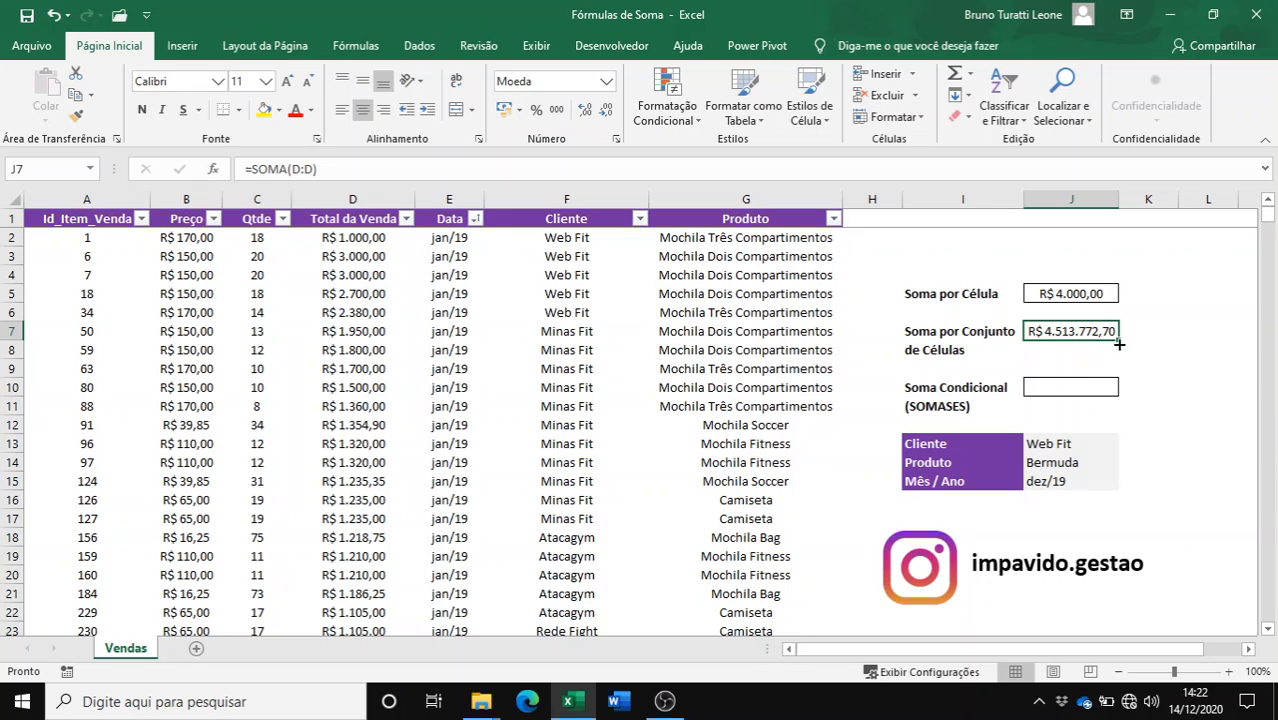
pyautogui.click(1094, 299)
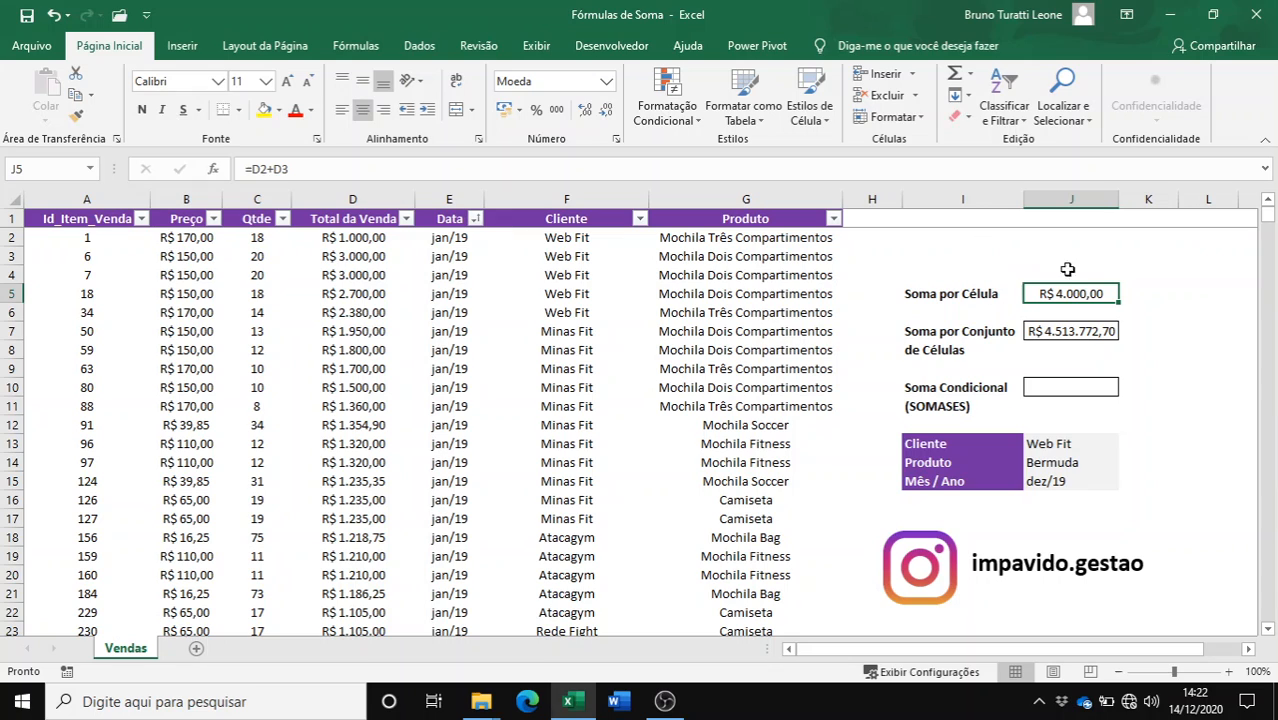
pyautogui.click(1101, 335)
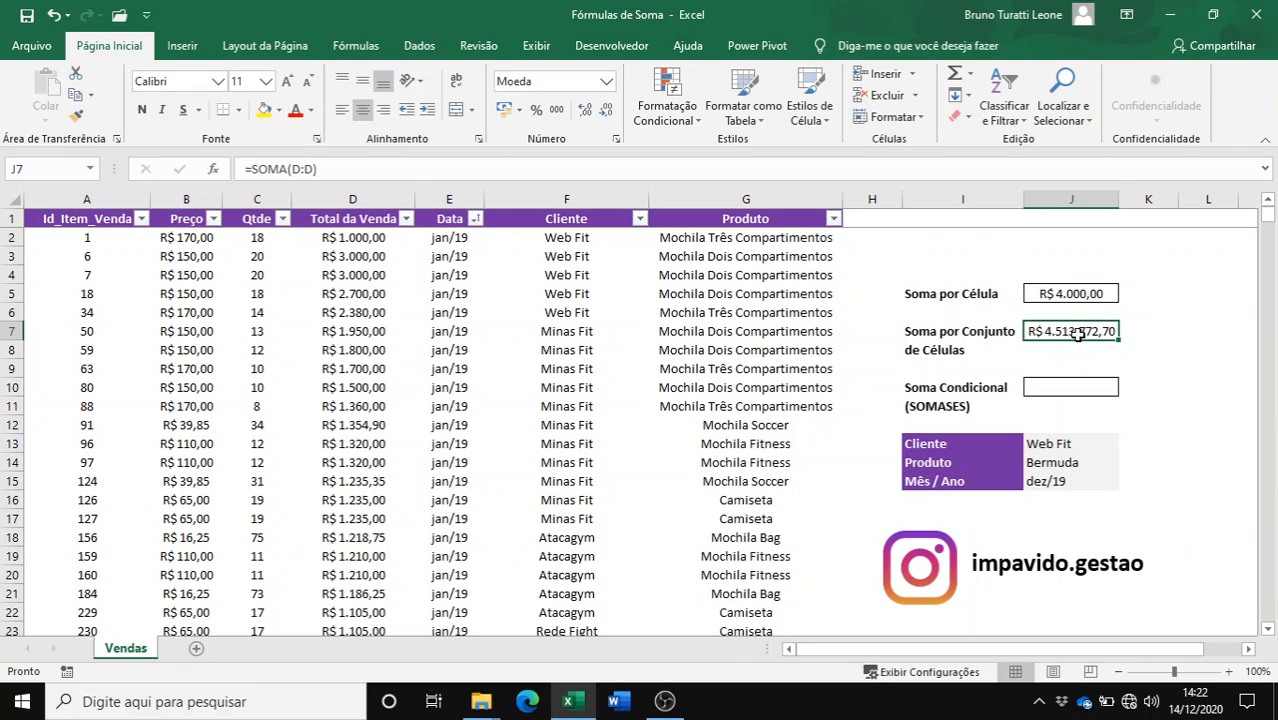
# Clear the Total da Venda value in D2 to test how both sums react, and undo the deletion
pyautogui.click(368, 244)
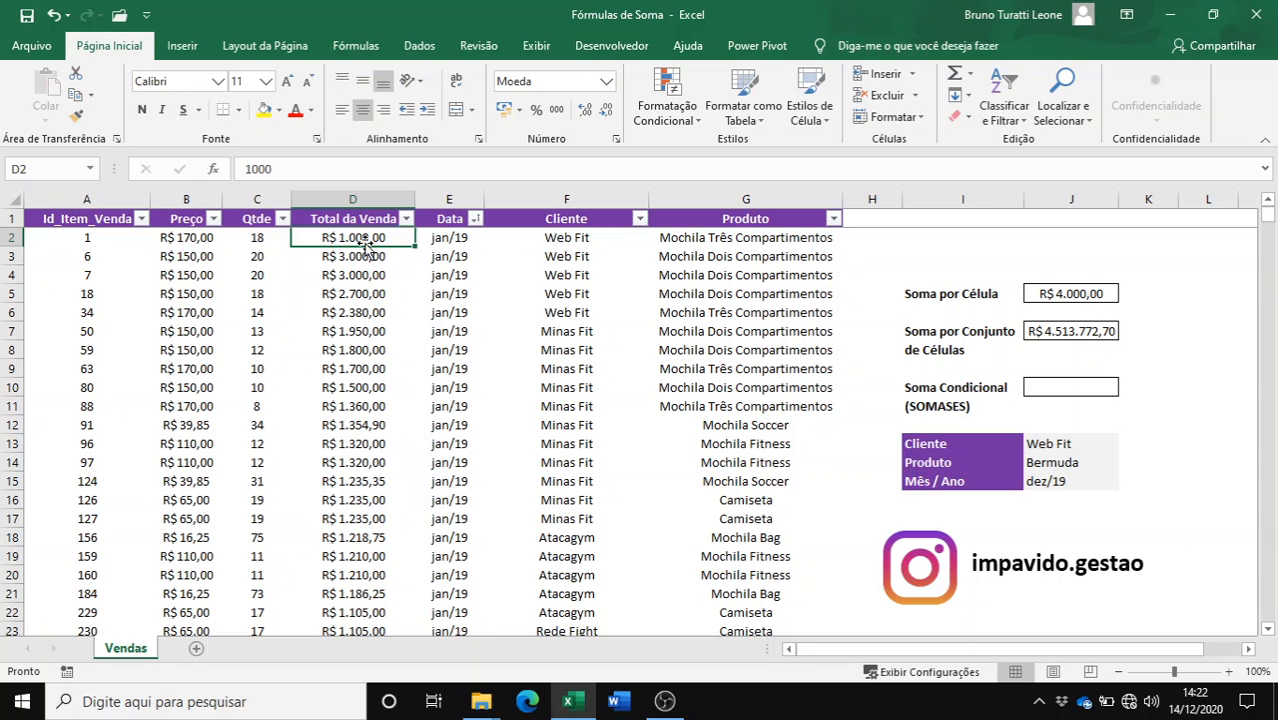
pyautogui.press('BackSpace')
pyautogui.click(366, 278)
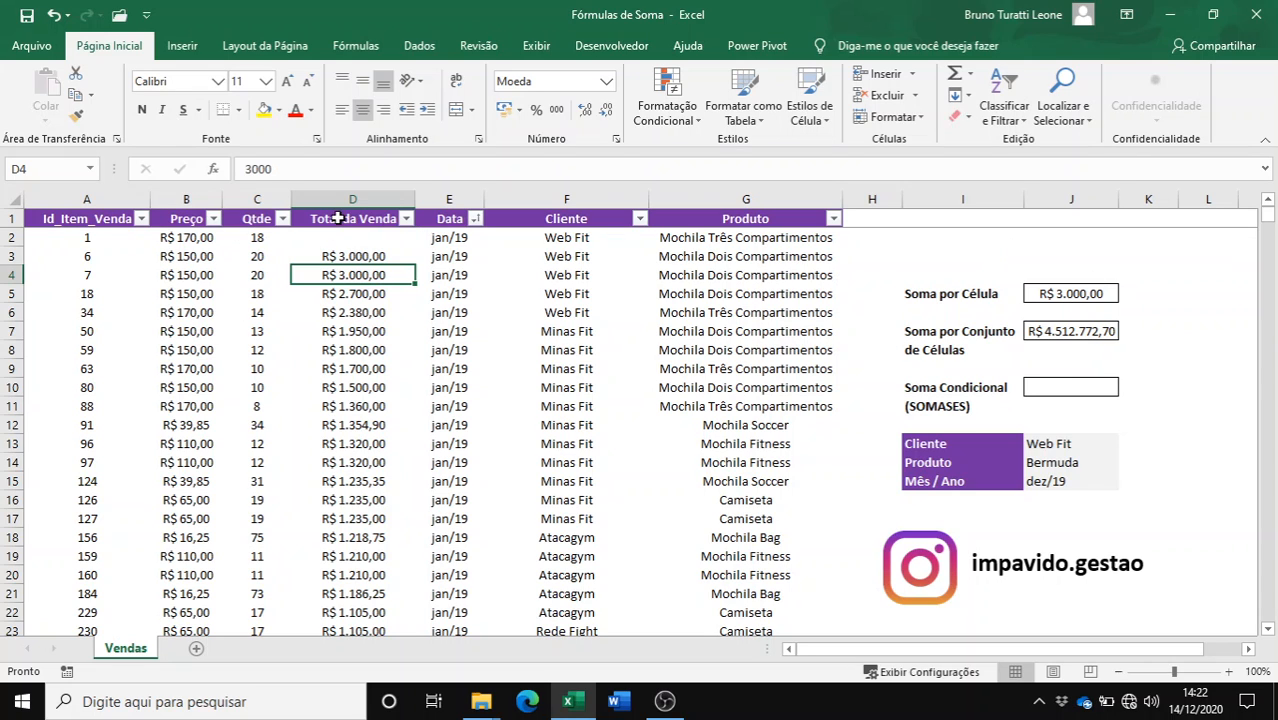
pyautogui.click(338, 218)
pyautogui.click(348, 238)
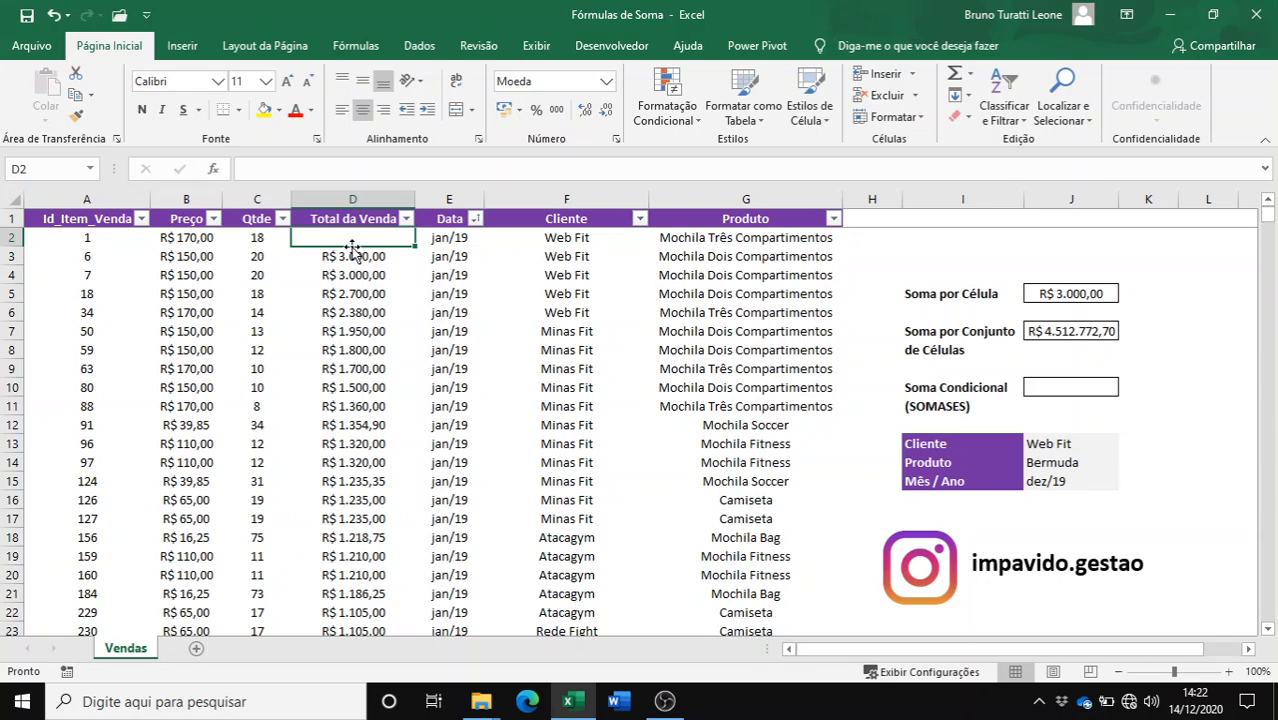
pyautogui.hotkey('ctrl', 'z')
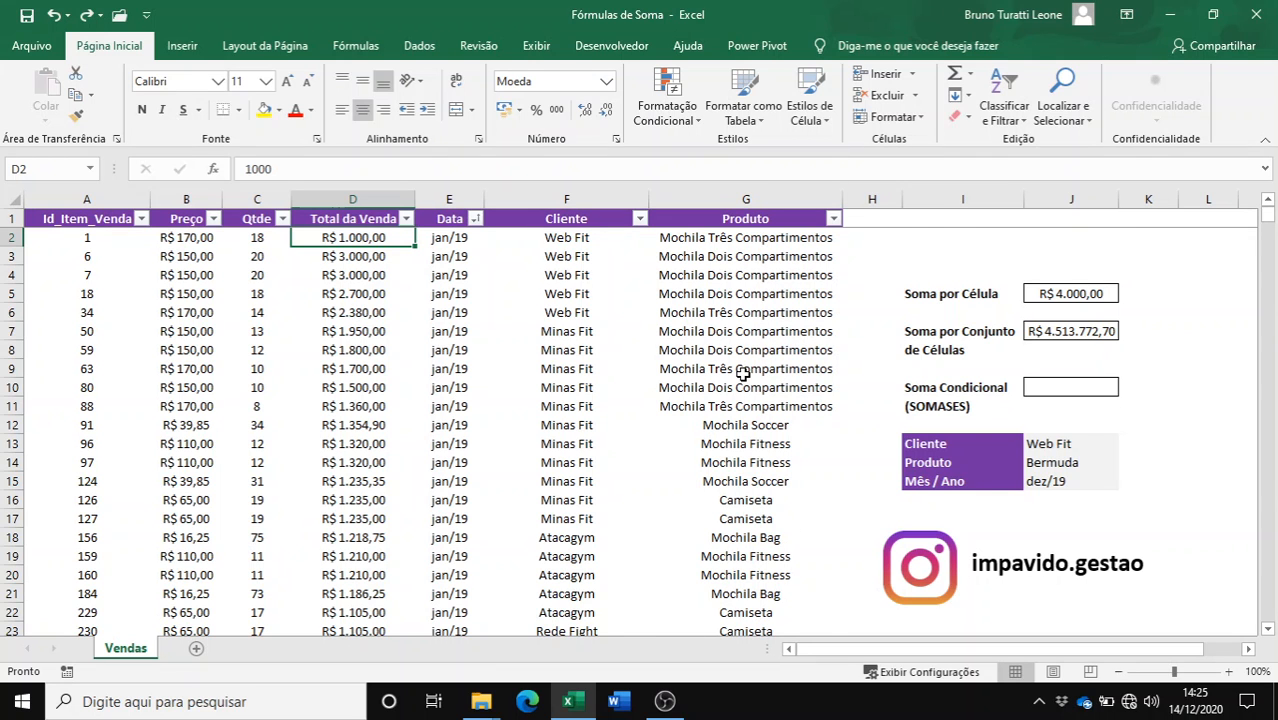
# Look through the sales rows to review the Data, Cliente and Produto entries, and return to the start of the table
pyautogui.scroll(-5, 759, 479)
pyautogui.scroll(-10, 764, 524)
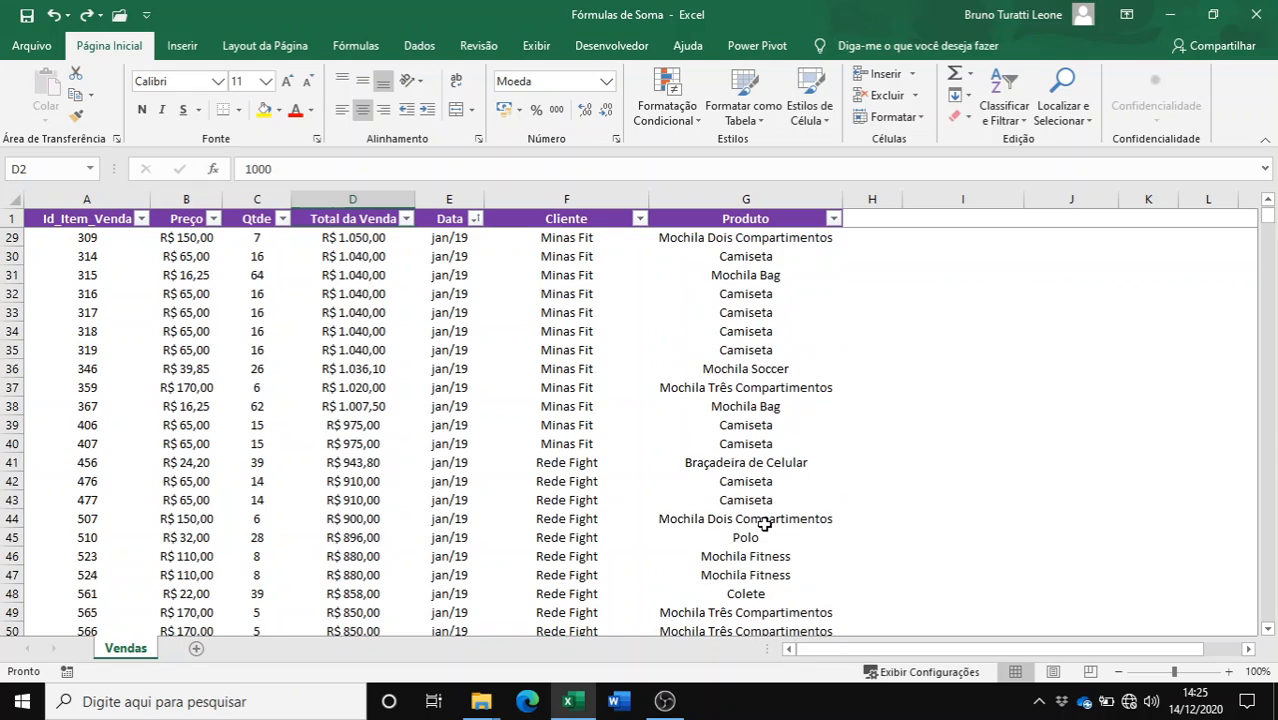
pyautogui.scroll(-5, 760, 407)
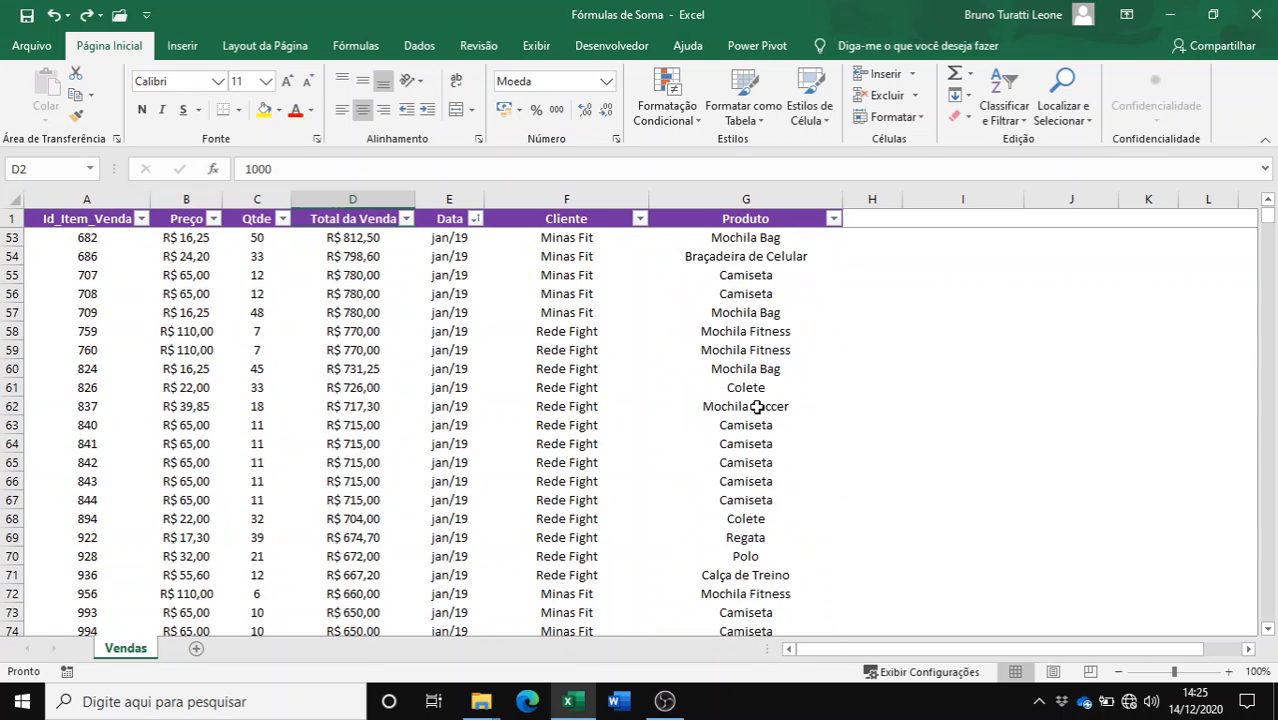
pyautogui.scroll(-3, 757, 407)
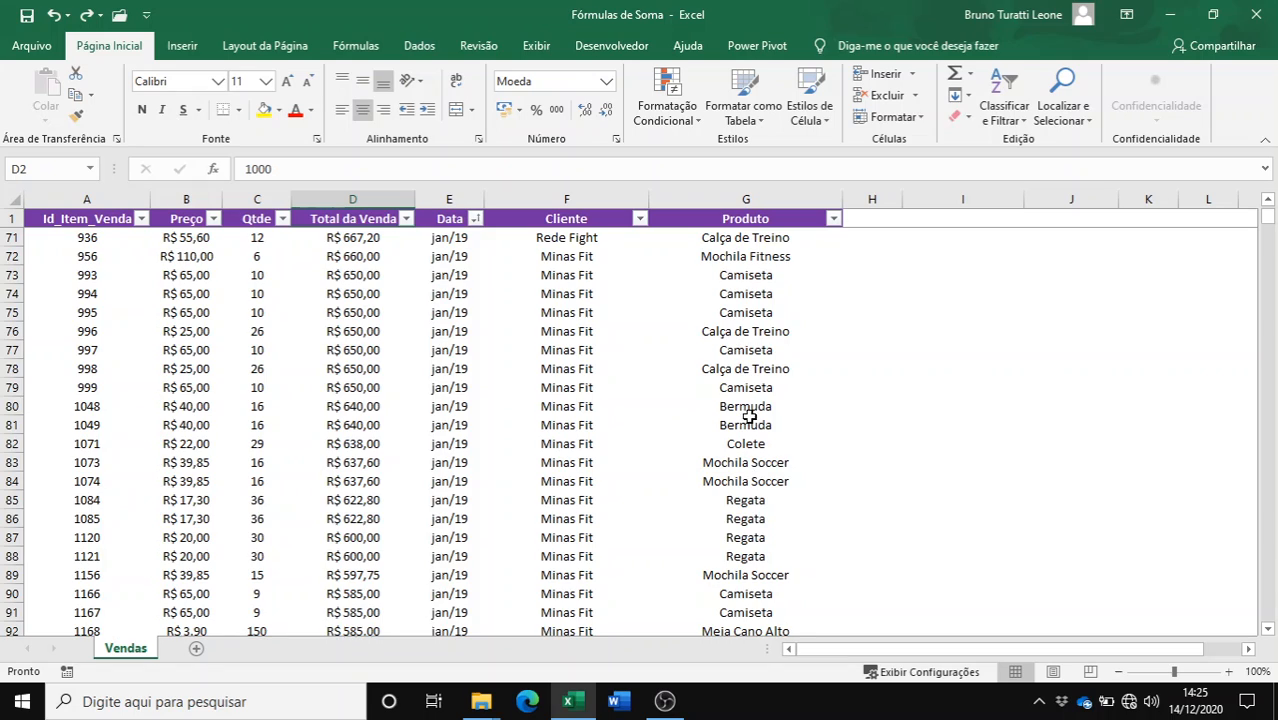
pyautogui.scroll(10, 748, 420)
pyautogui.scroll(13, 748, 420)
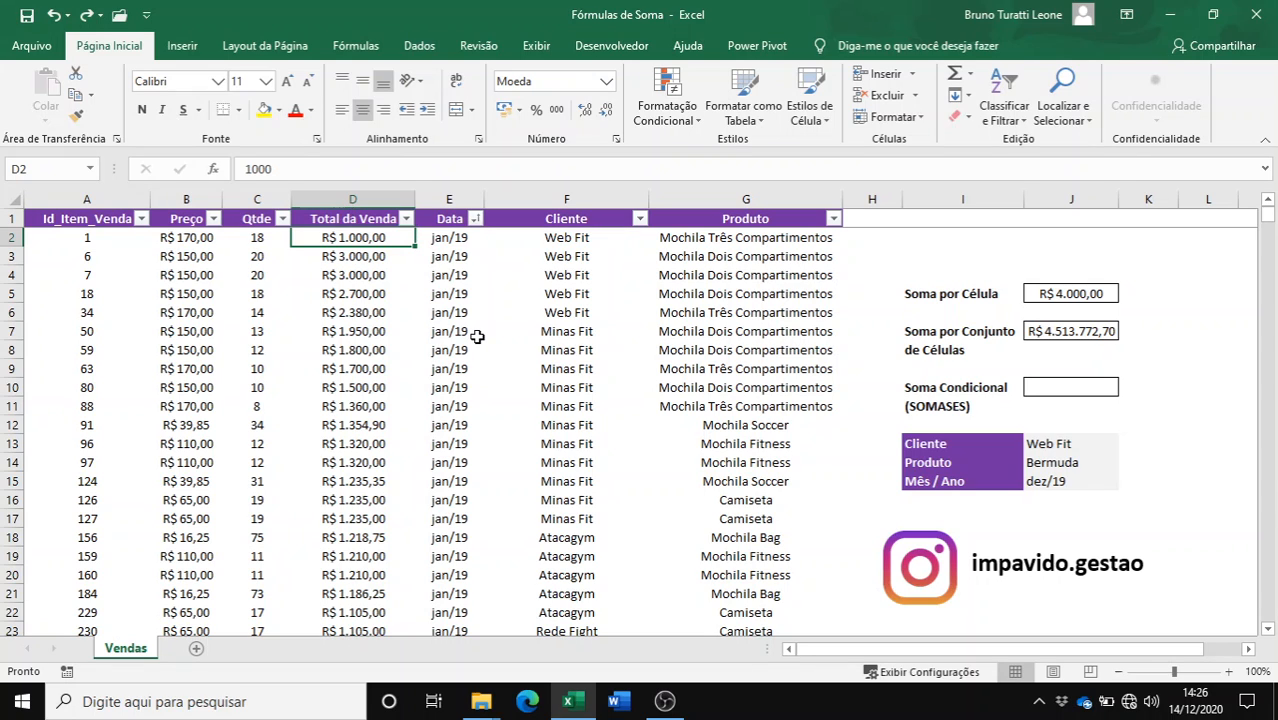
# Start a SOMASES formula in J10 with the entire Total da Venda column (D:D) as the sum range
pyautogui.click(1068, 388)
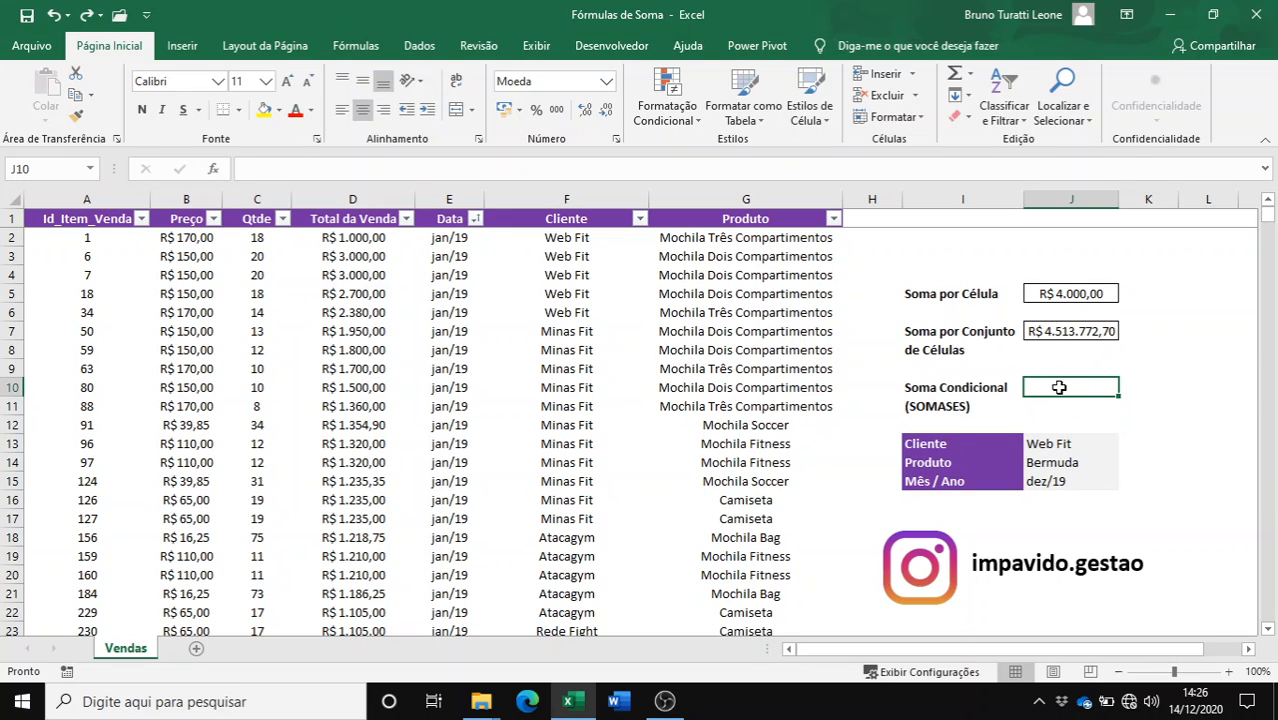
pyautogui.write('=')
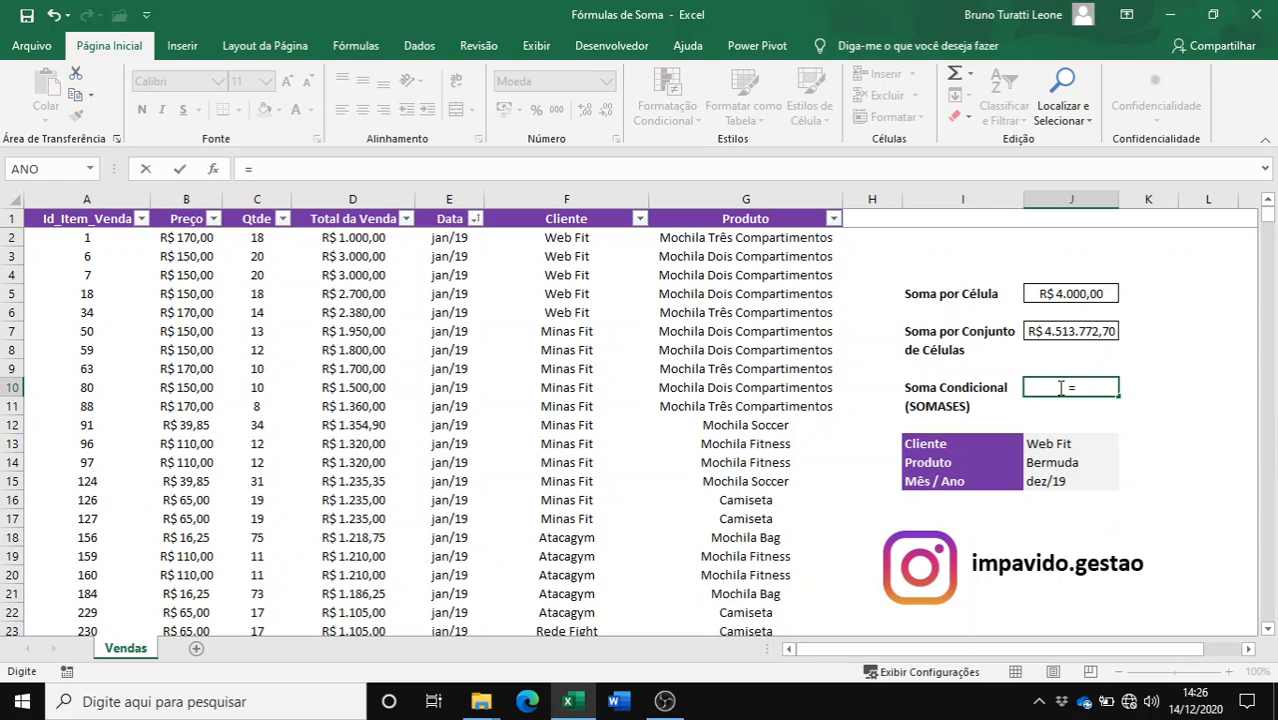
pyautogui.write('somases')
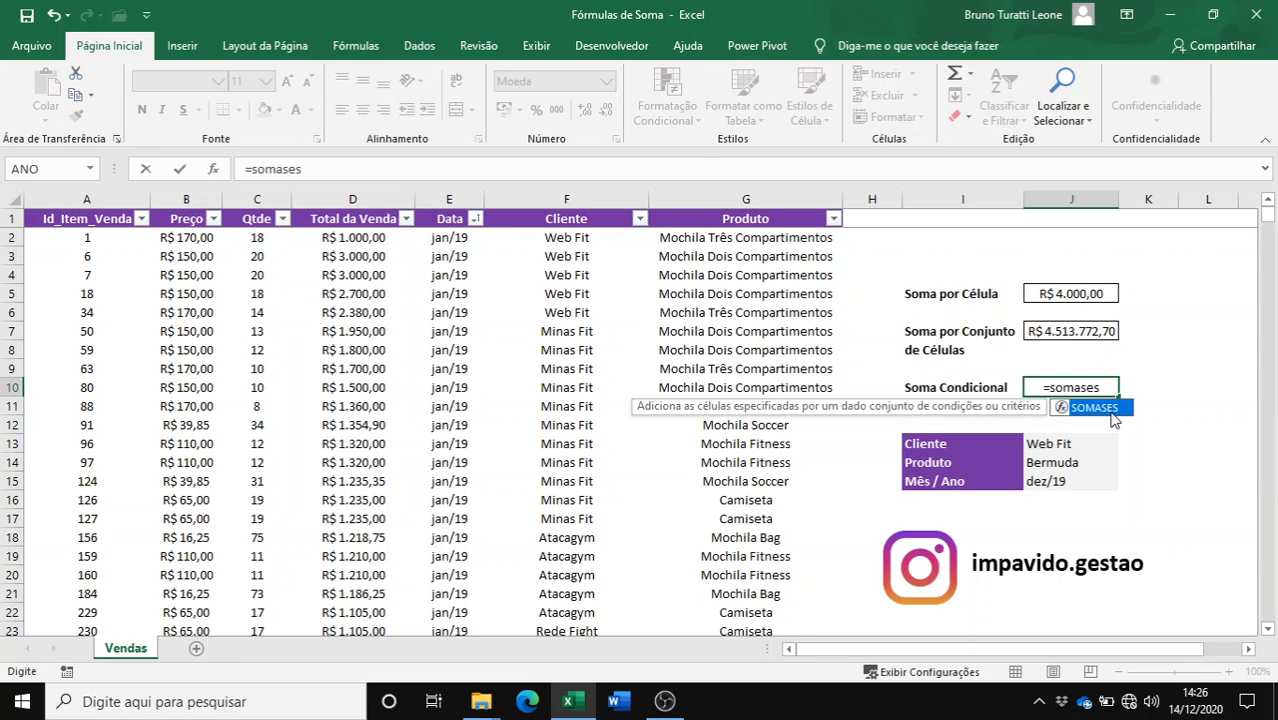
pyautogui.write('(')
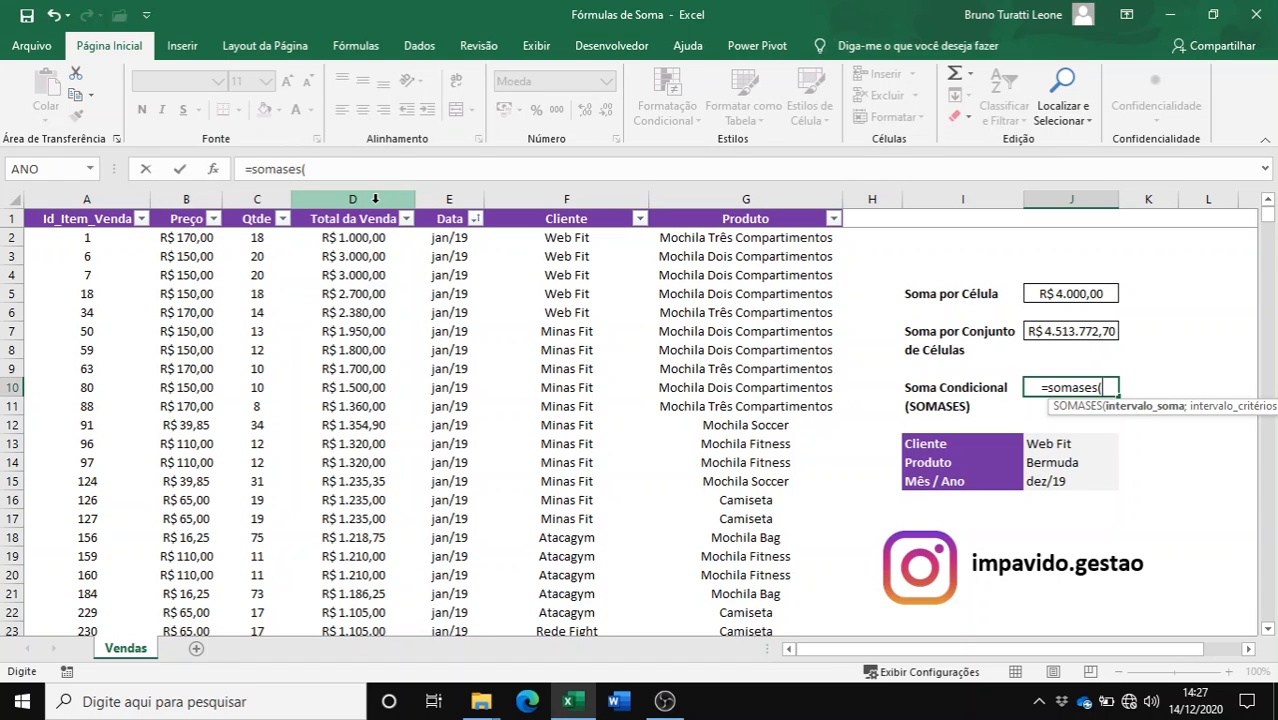
pyautogui.click(375, 199)
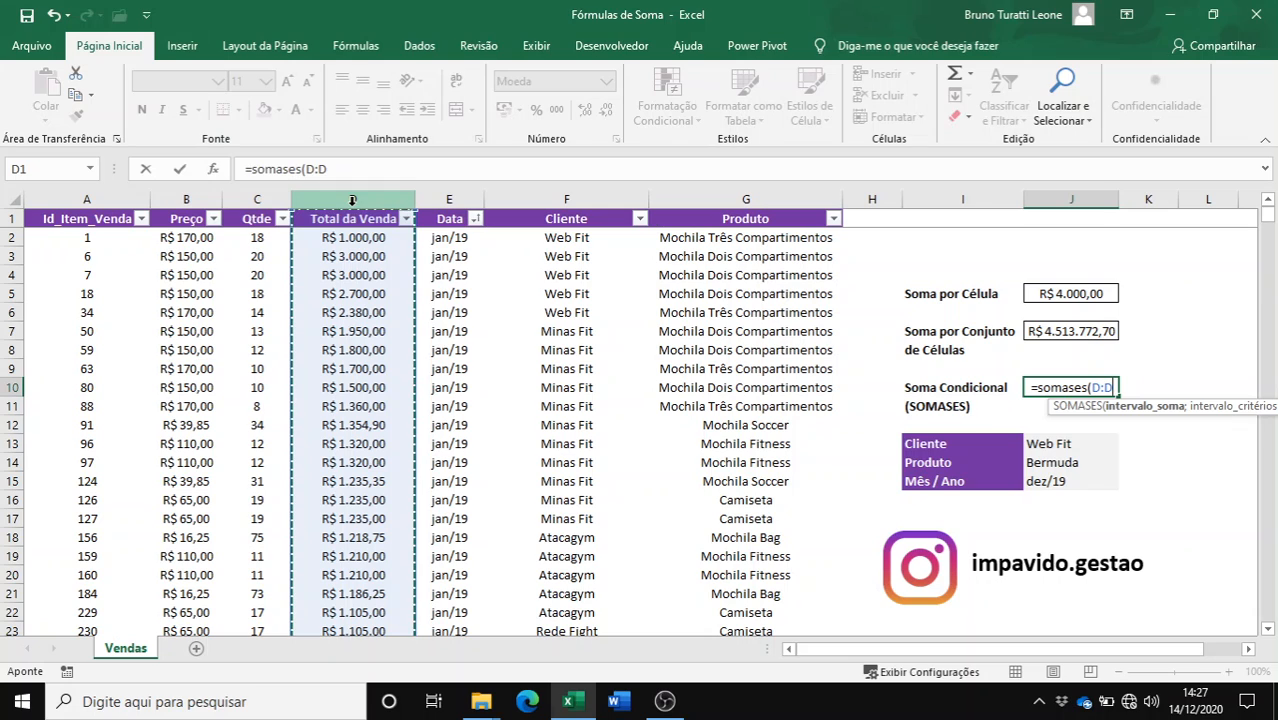
pyautogui.write(';')
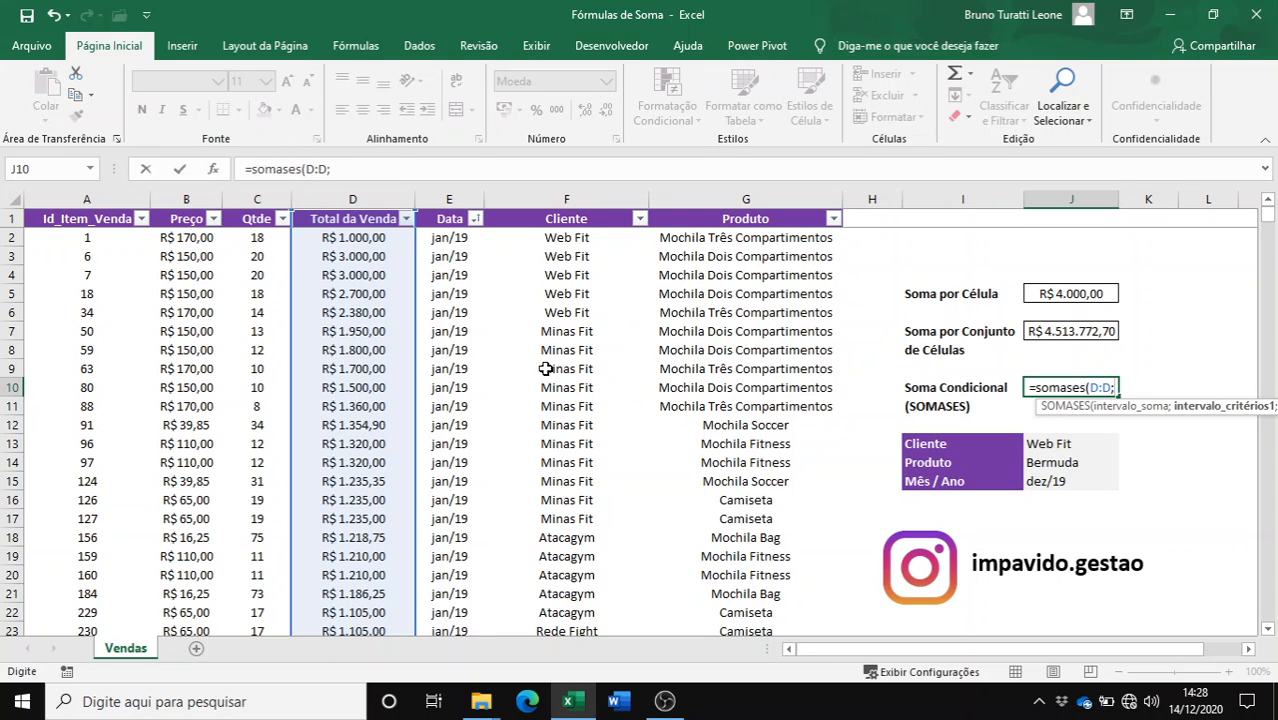
# Add the first condition to the SOMASES formula: Cliente column F:F matched against the client criterion in J13
pyautogui.click(585, 196)
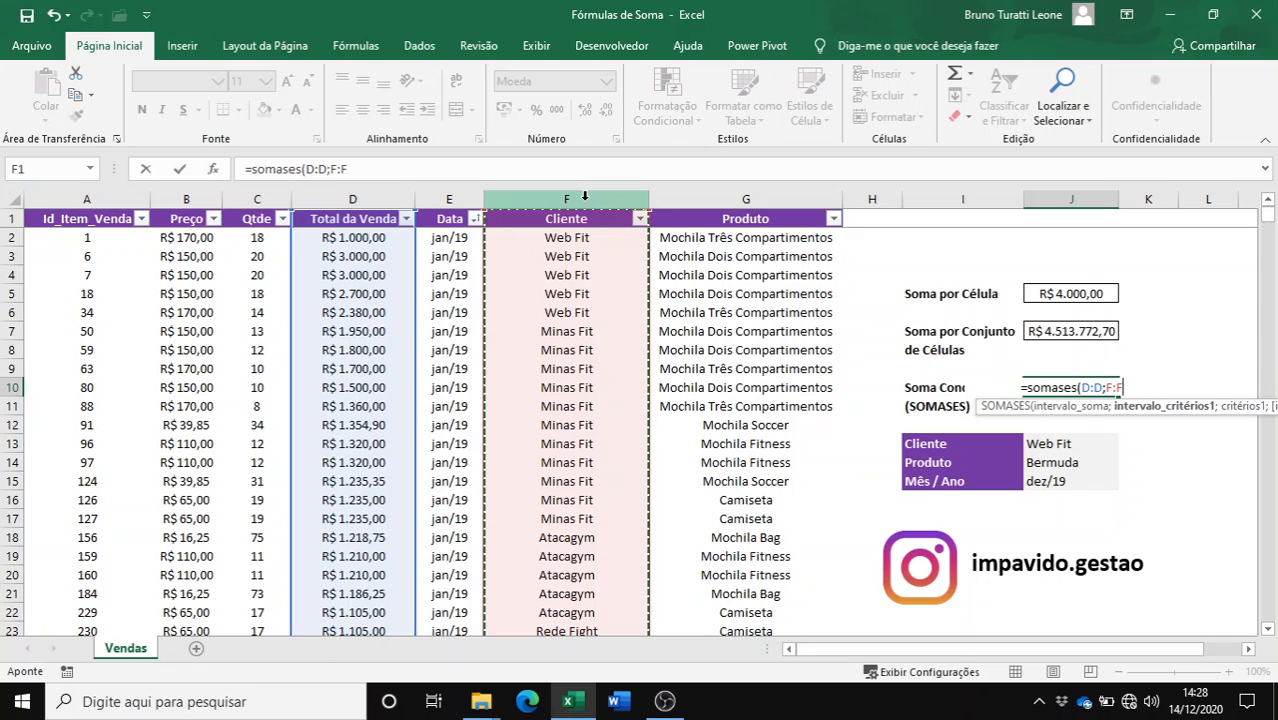
pyautogui.write(';')
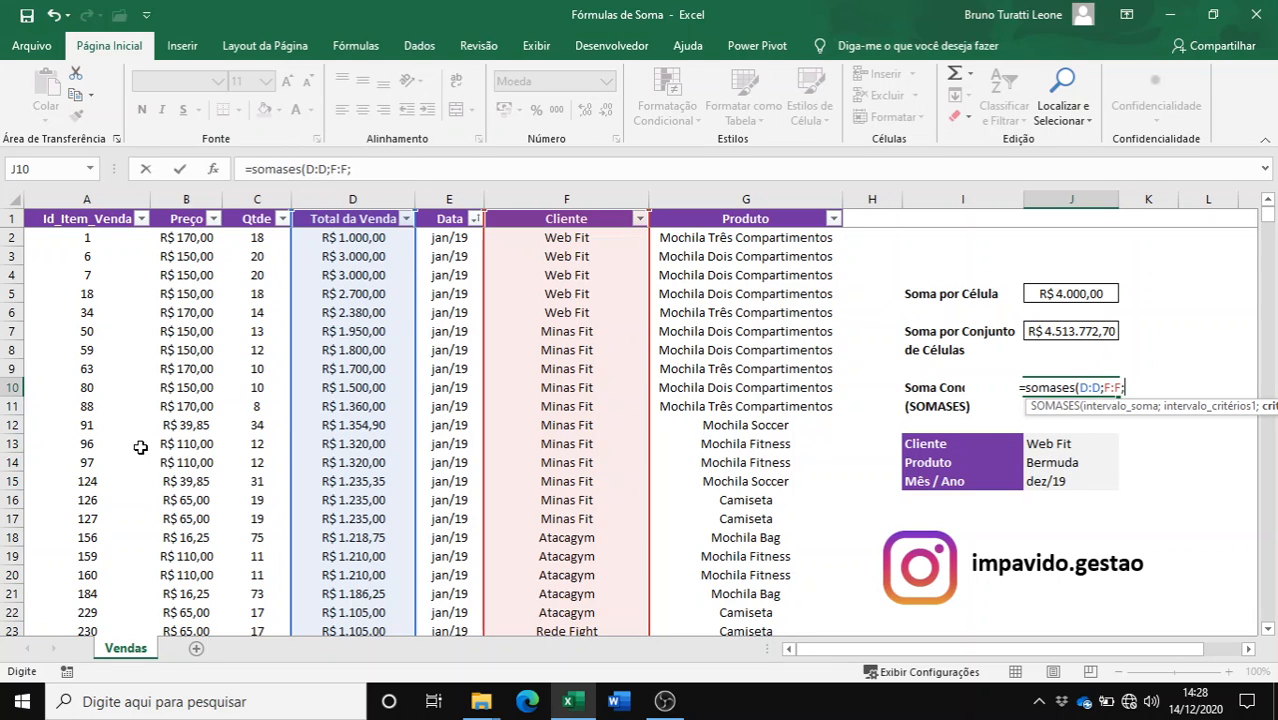
pyautogui.click(1068, 443)
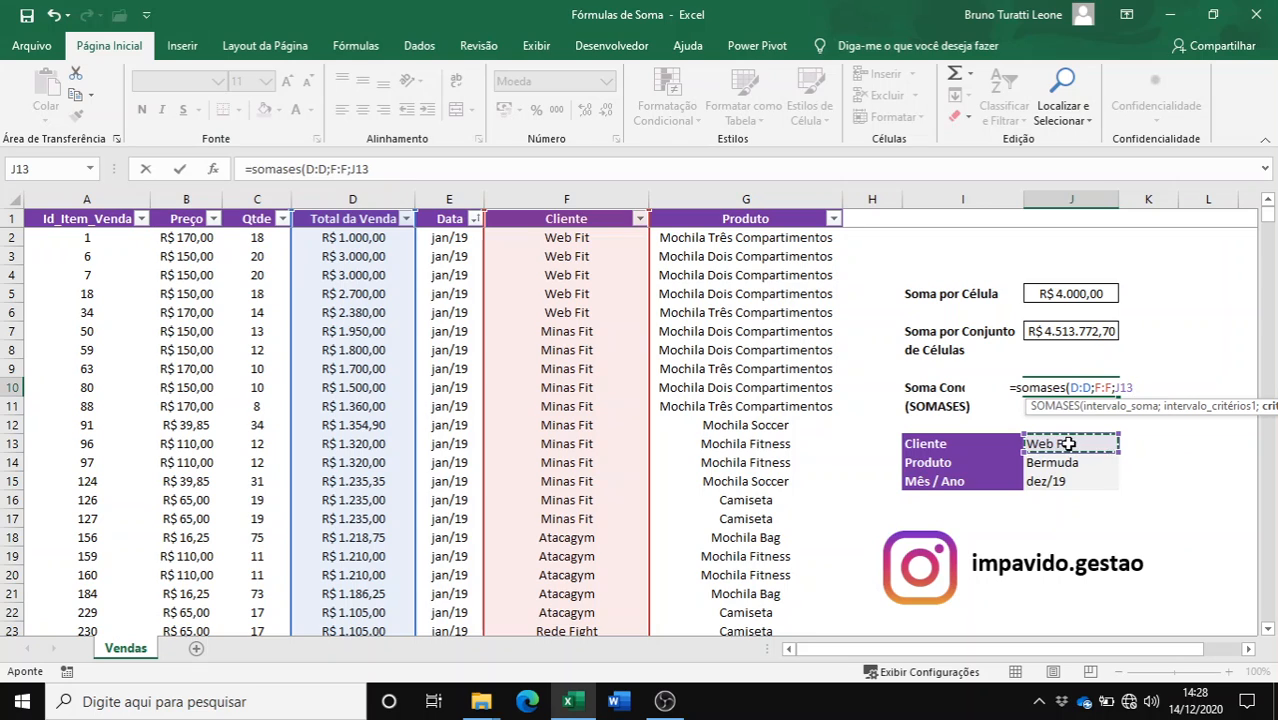
pyautogui.write(';')
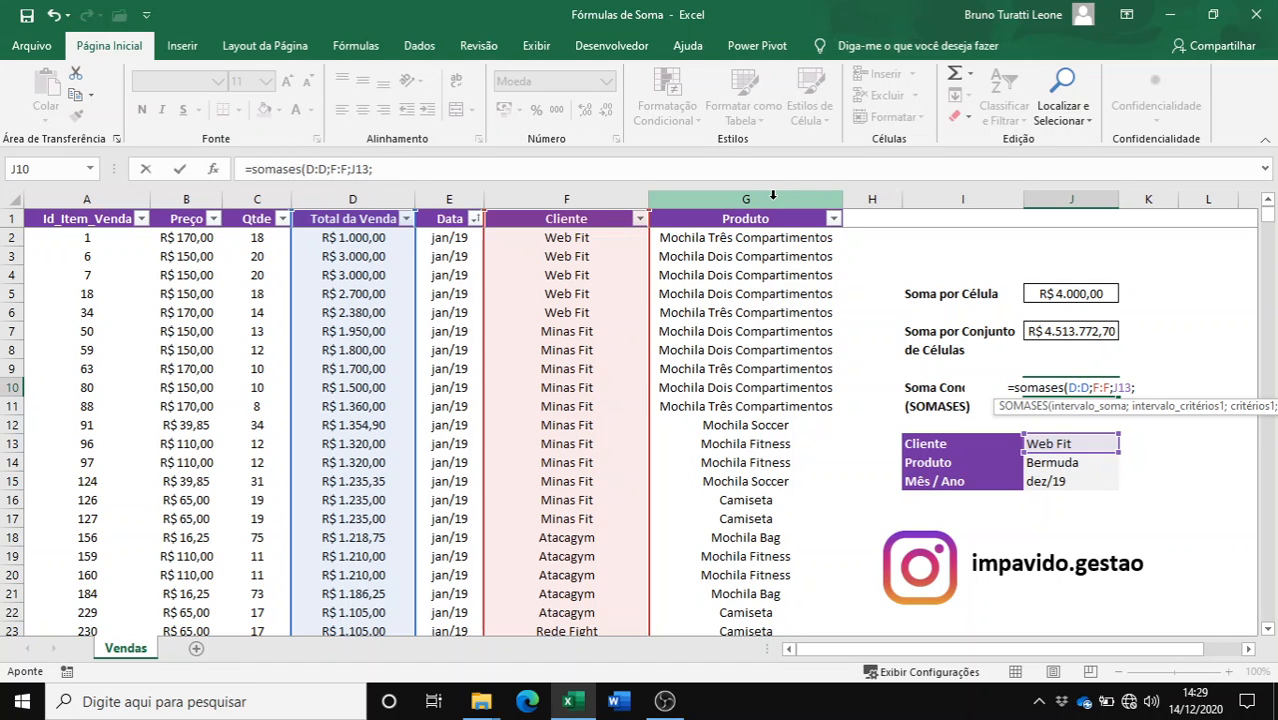
# Add the second condition to the SOMASES formula: Produto column G:G matched against the product criterion in J14
pyautogui.click(772, 195)
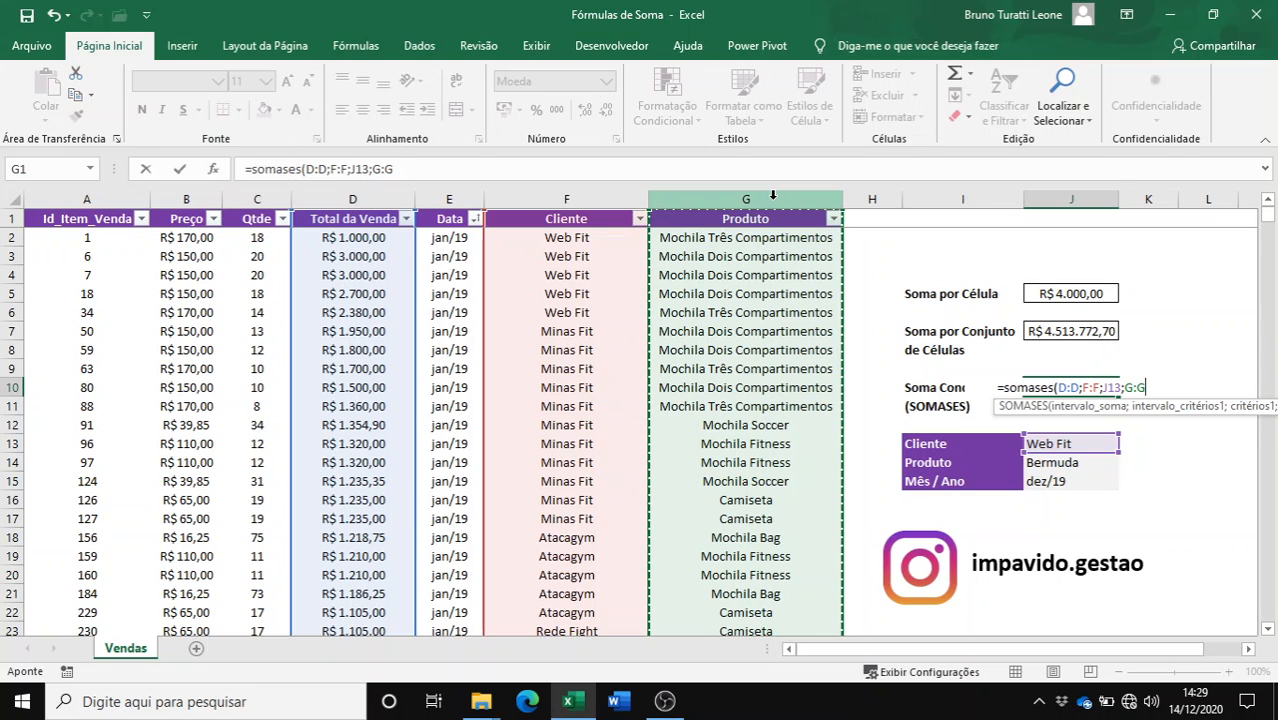
pyautogui.write(';')
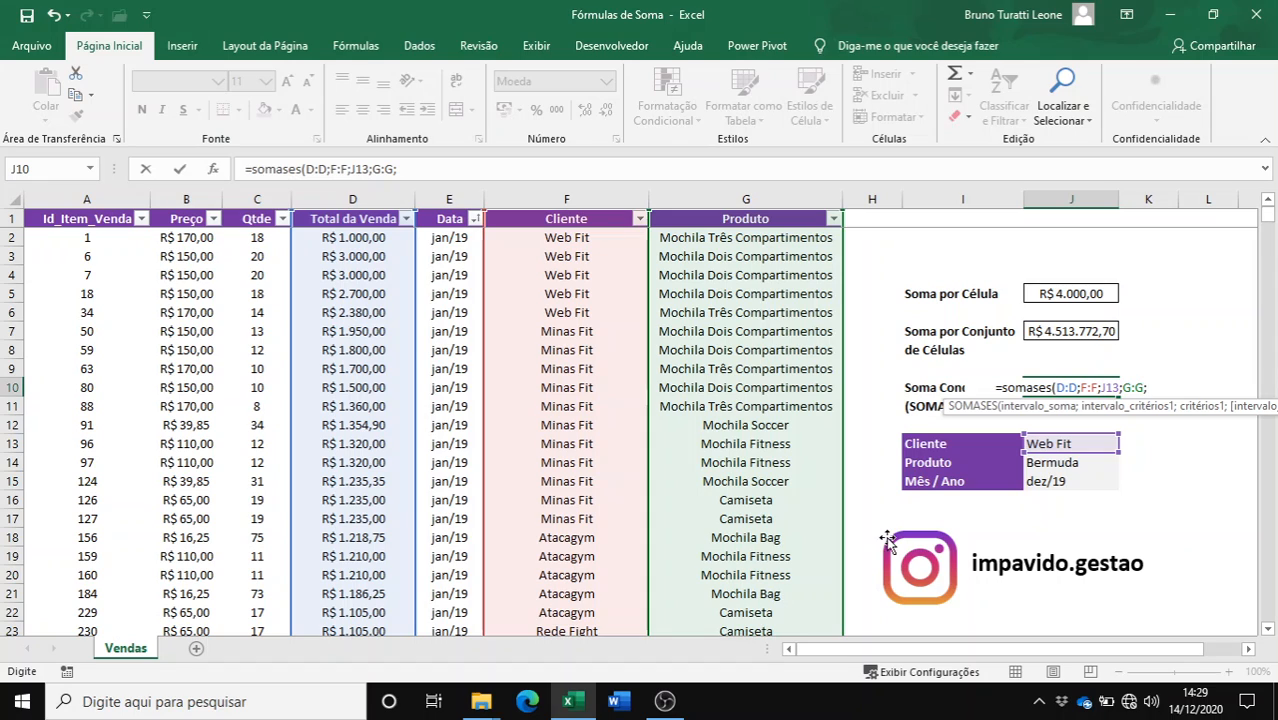
pyautogui.click(1072, 464)
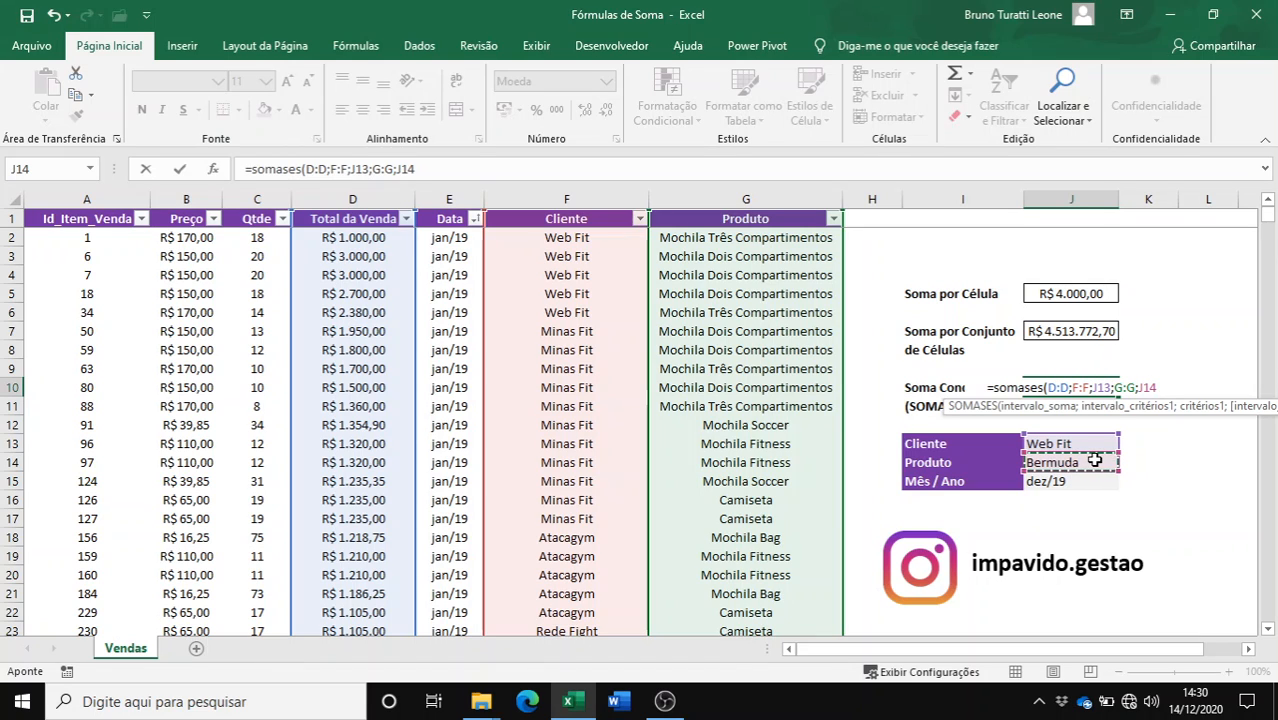
pyautogui.write(';')
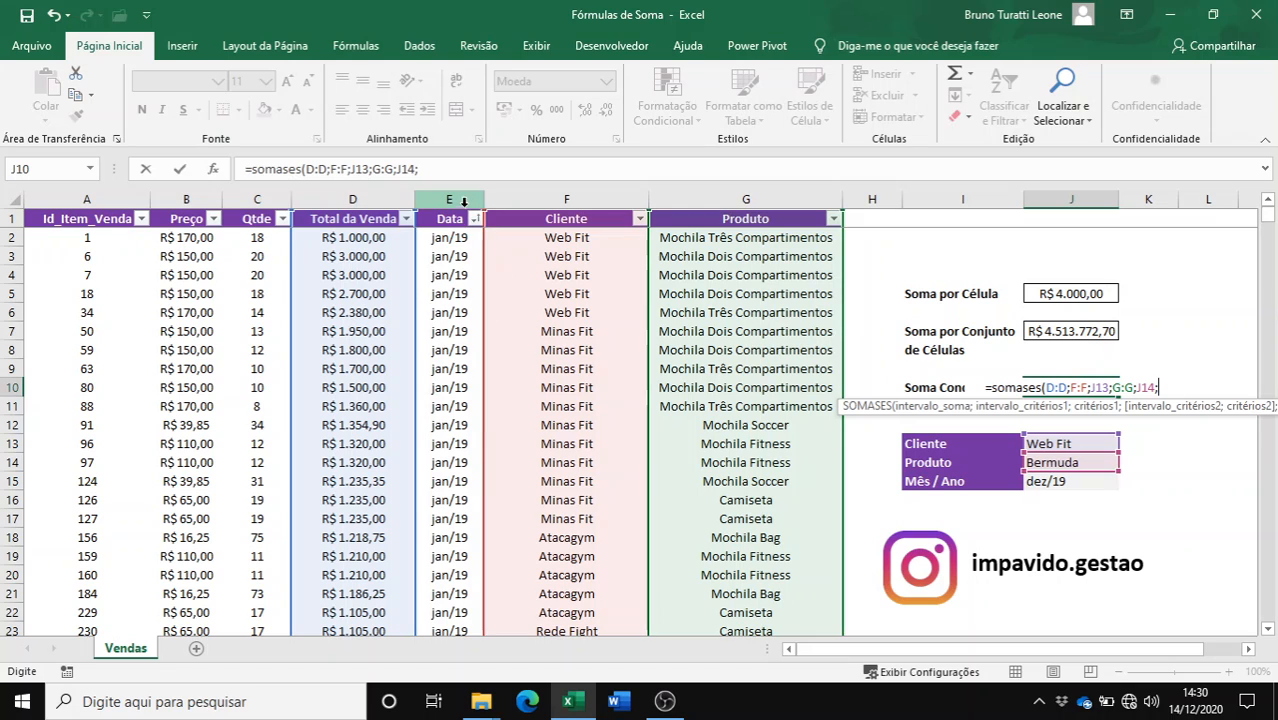
# Add the Data column E:E with criterion J15 as the third condition and complete the SOMASES formula in J10
pyautogui.click(464, 198)
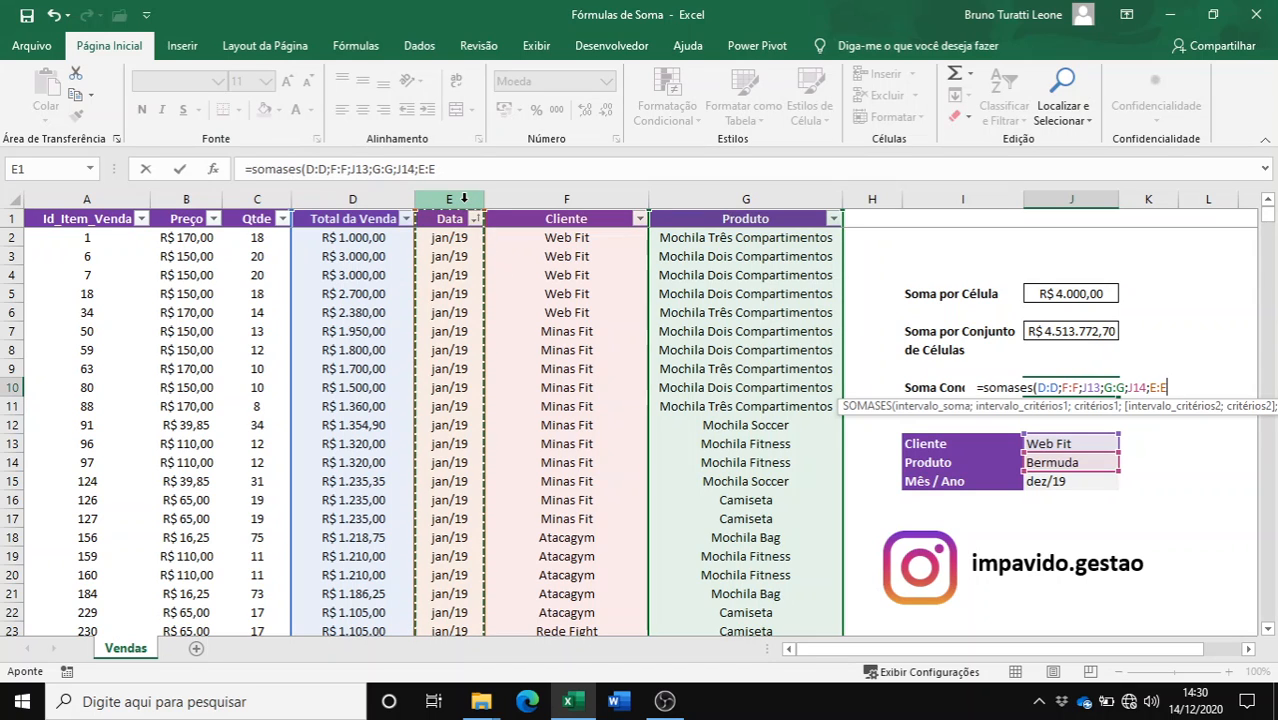
pyautogui.write(';')
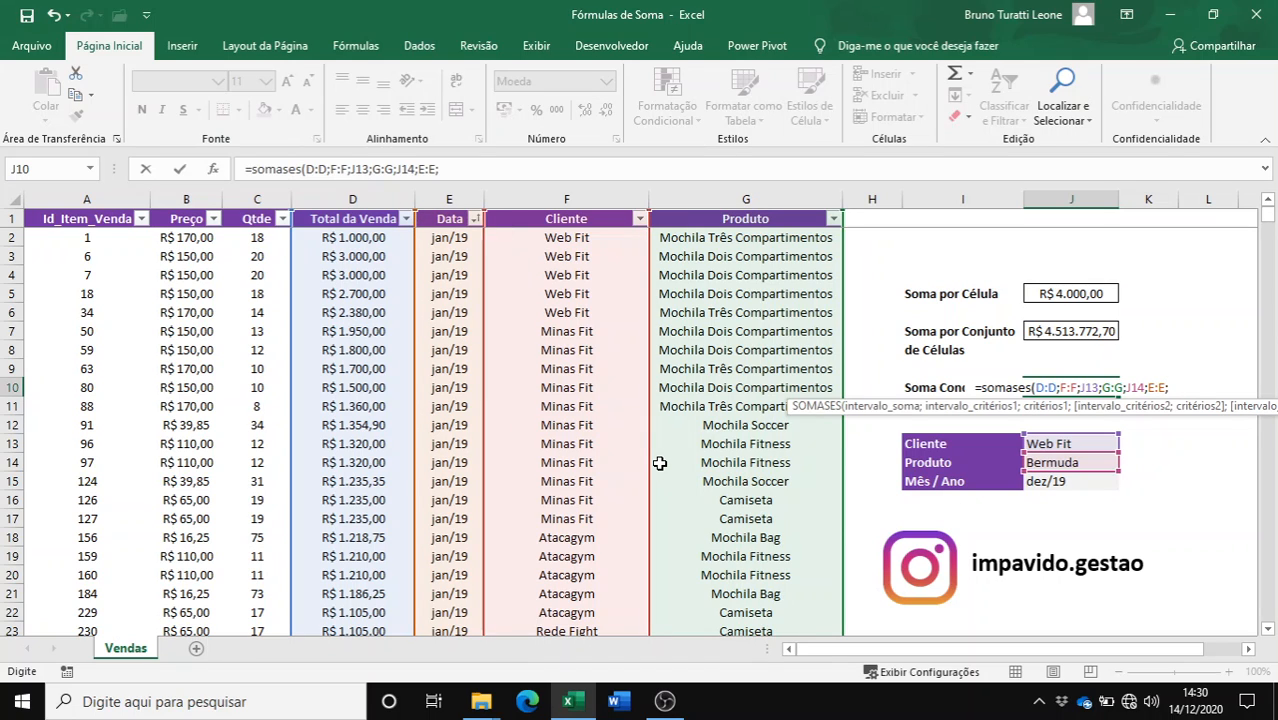
pyautogui.click(1072, 484)
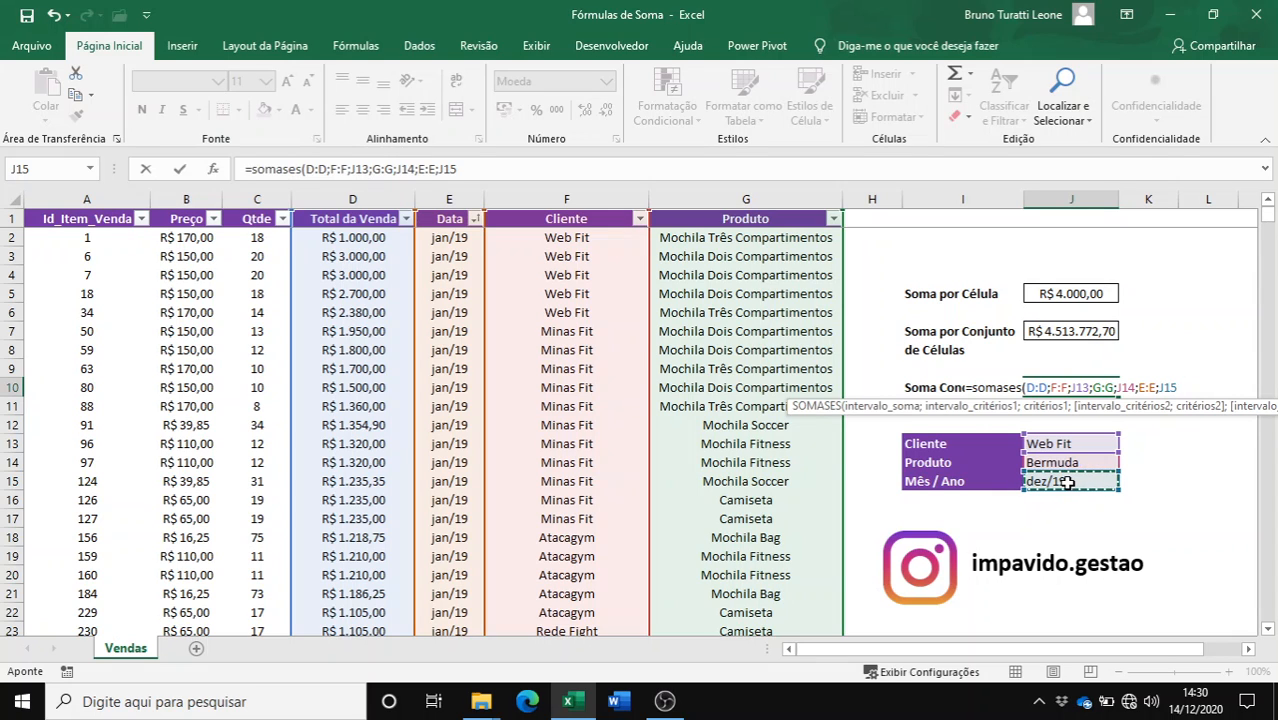
pyautogui.write(')')
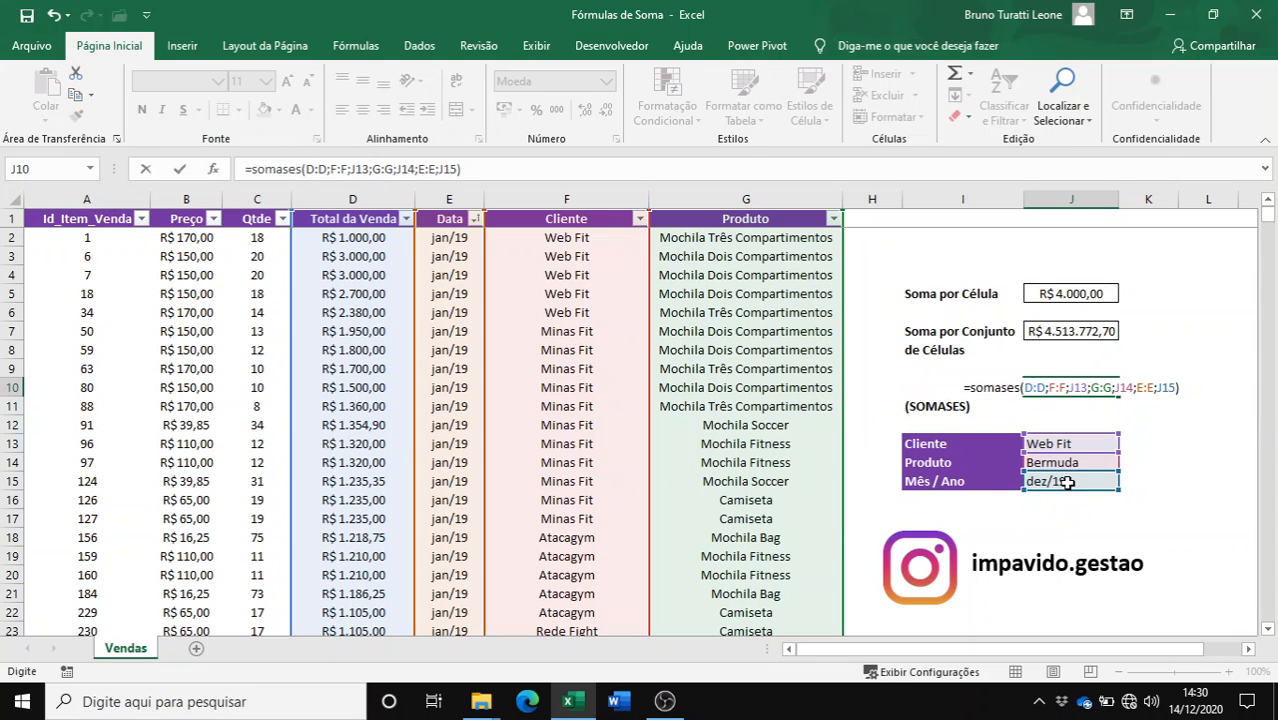
pyautogui.press('Return')
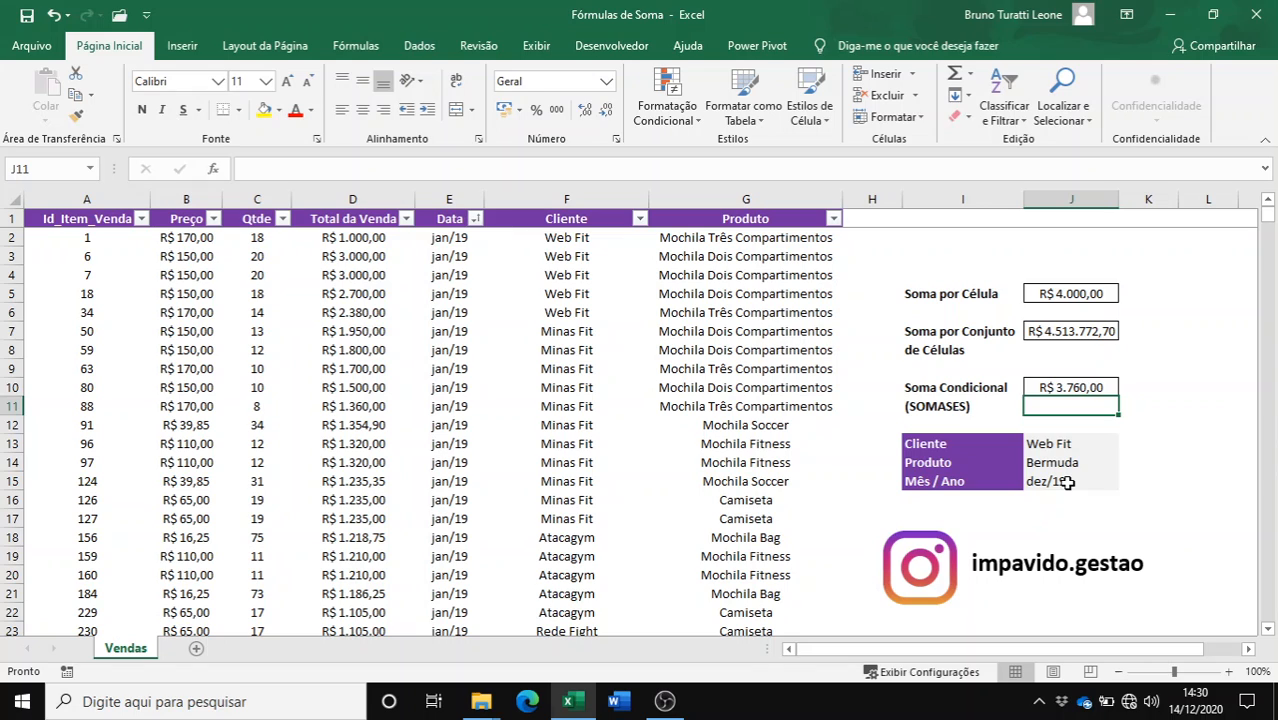
pyautogui.press('Up')
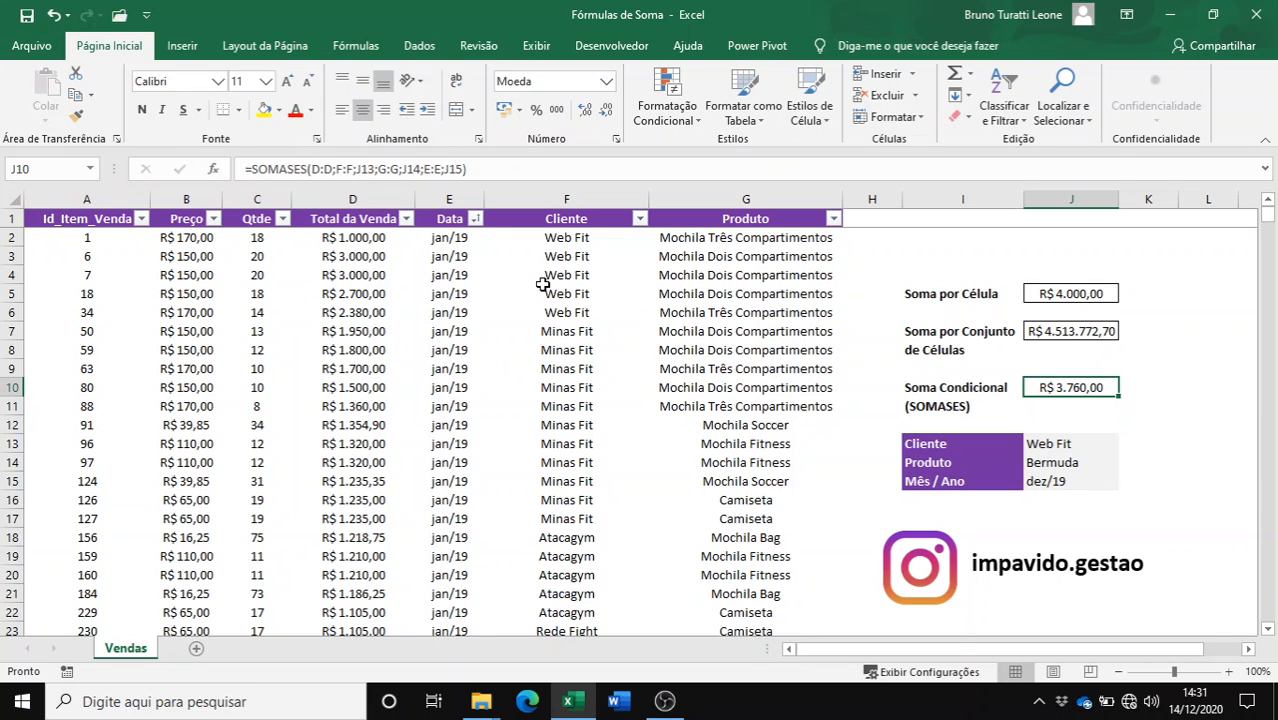
# Filter the Cliente column to show only Web Fit
pyautogui.click(554, 219)
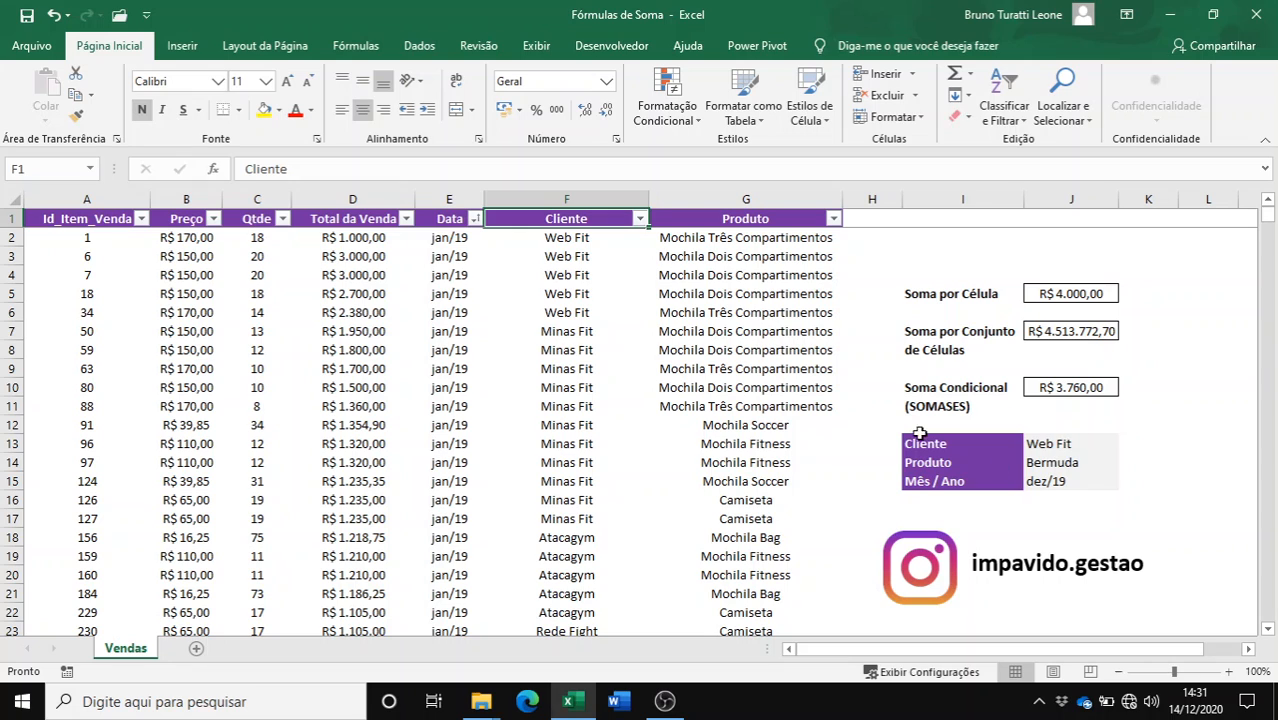
pyautogui.click(639, 218)
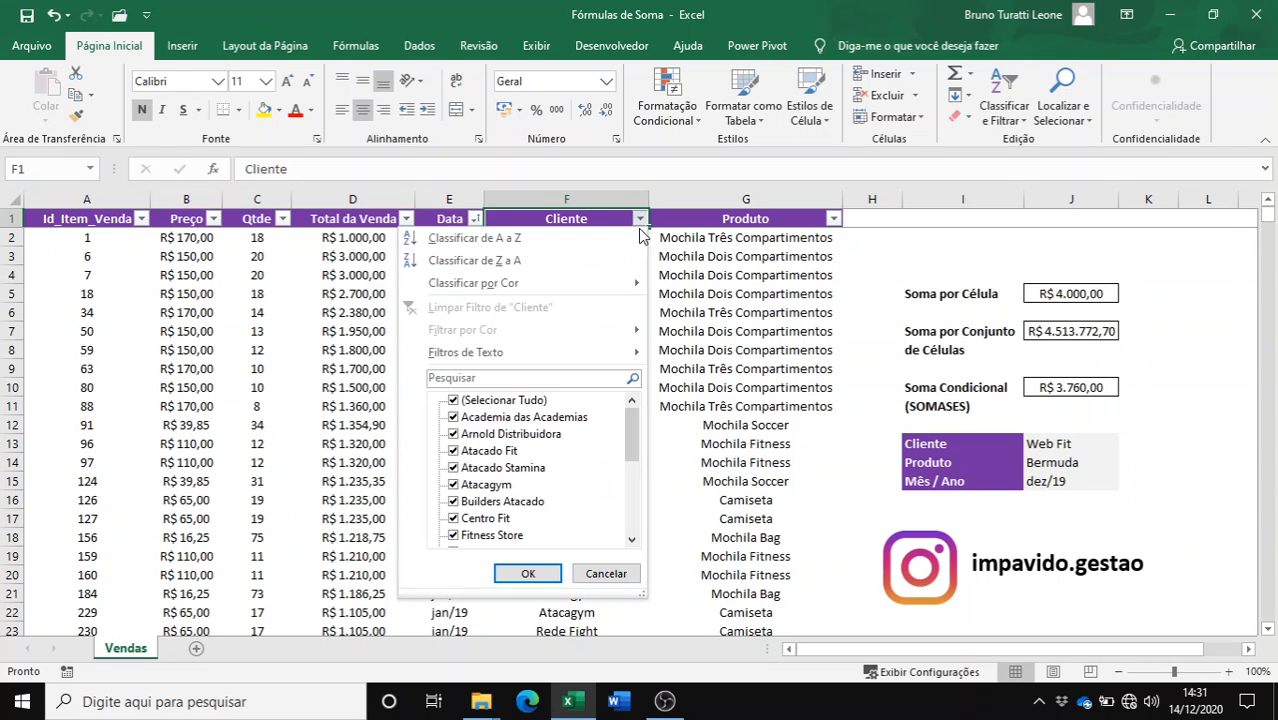
pyautogui.click(519, 376)
pyautogui.write('web')
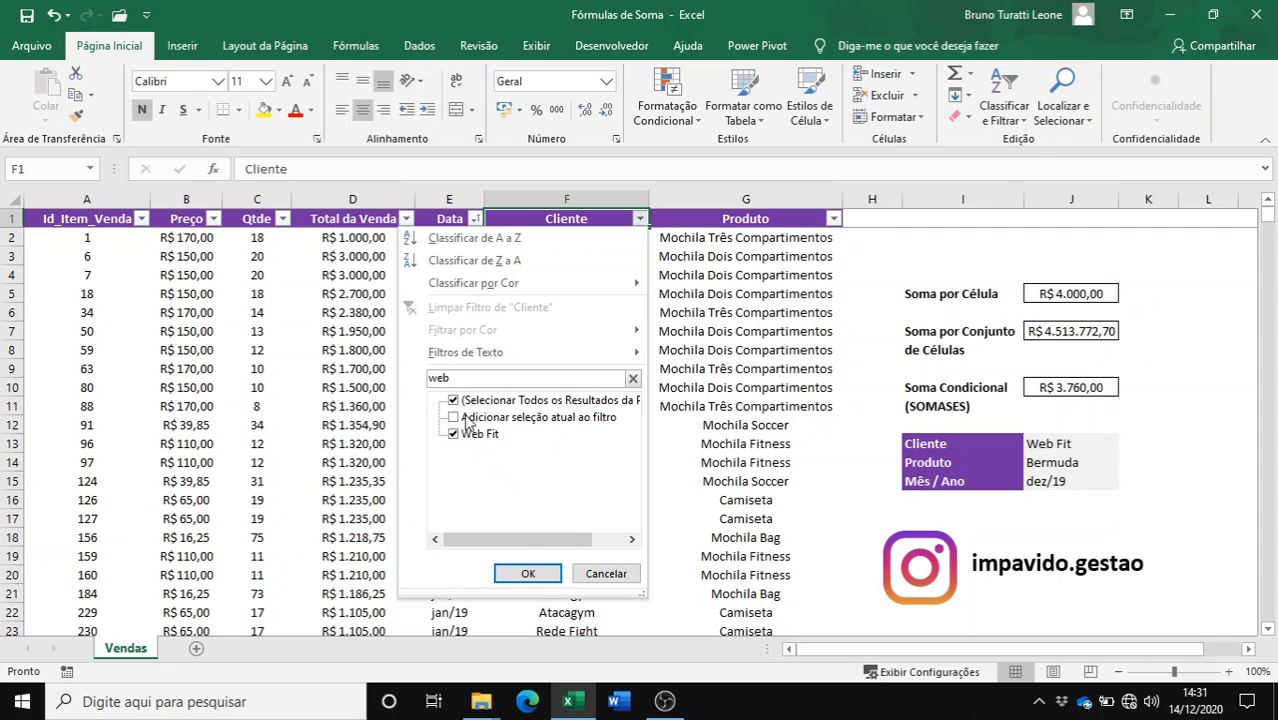
pyautogui.click(527, 573)
pyautogui.click(598, 410)
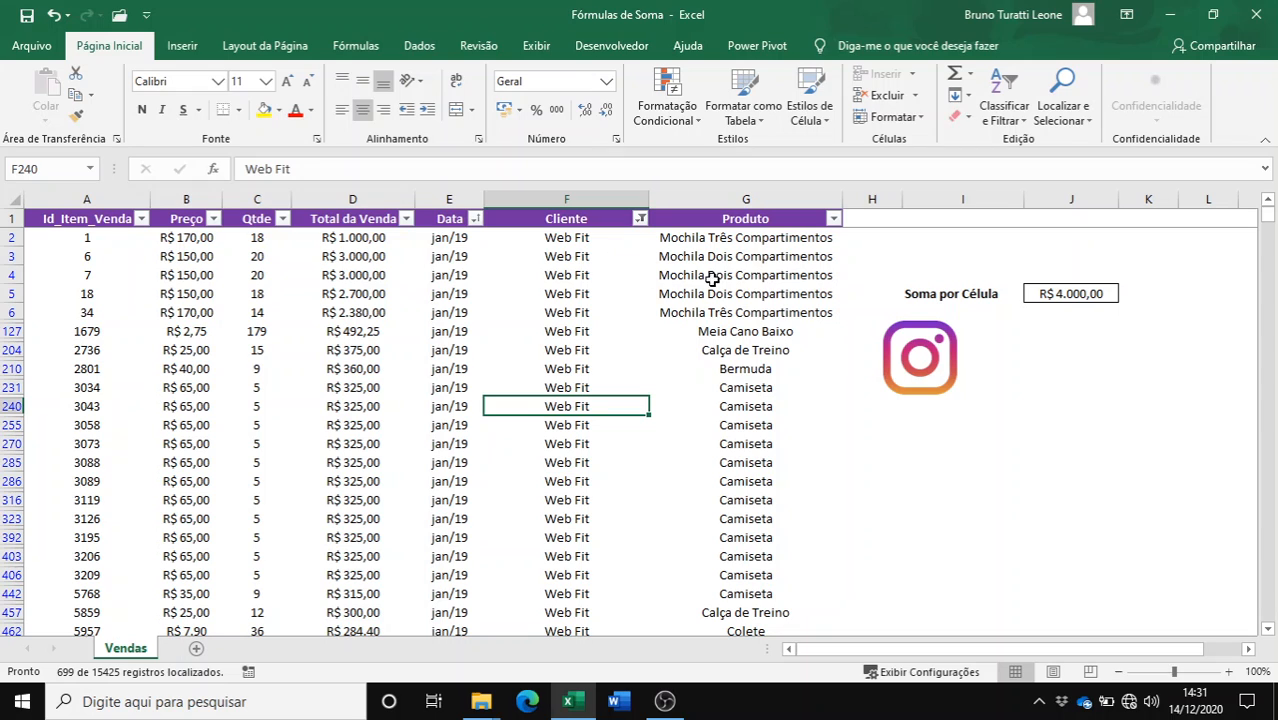
# Filter the Produto column to show only Bermuda
pyautogui.click(764, 256)
pyautogui.click(833, 218)
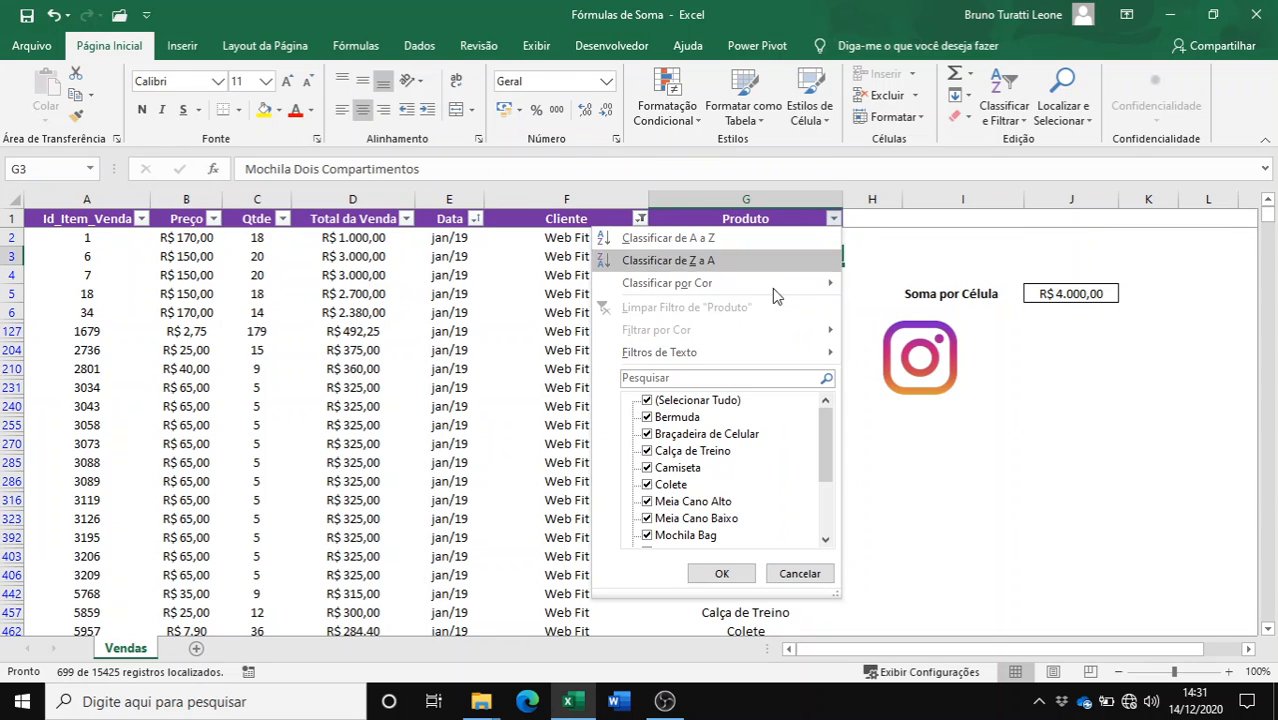
pyautogui.click(686, 379)
pyautogui.click(686, 379)
pyautogui.write('ber')
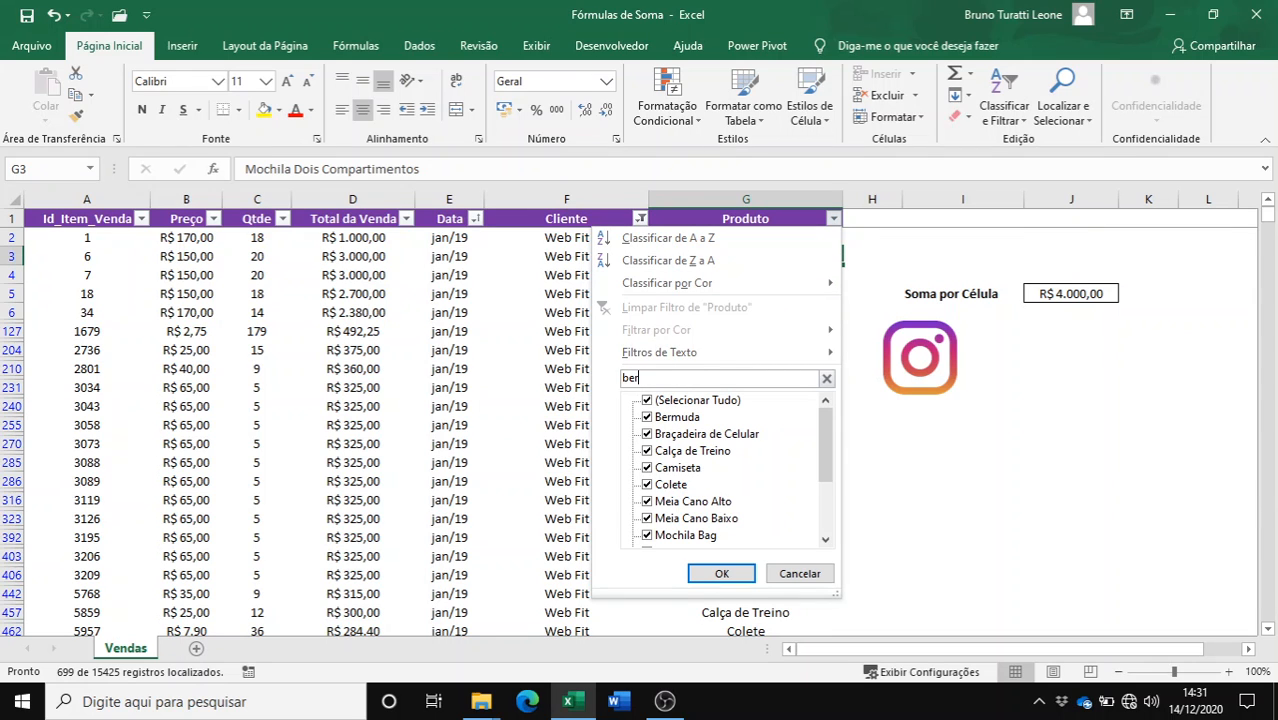
pyautogui.click(722, 573)
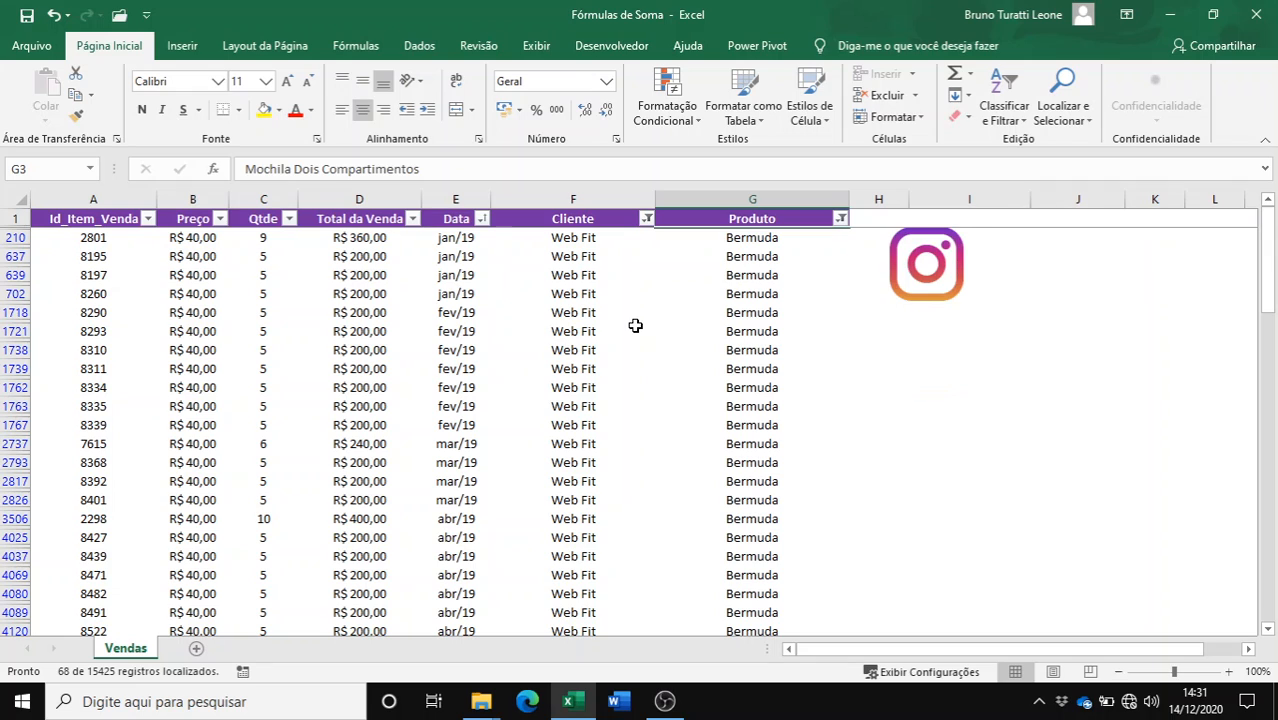
# Filter the Data column to dezembro and select all the remaining Total da Venda values to check their sum
pyautogui.click(632, 328)
pyautogui.click(479, 224)
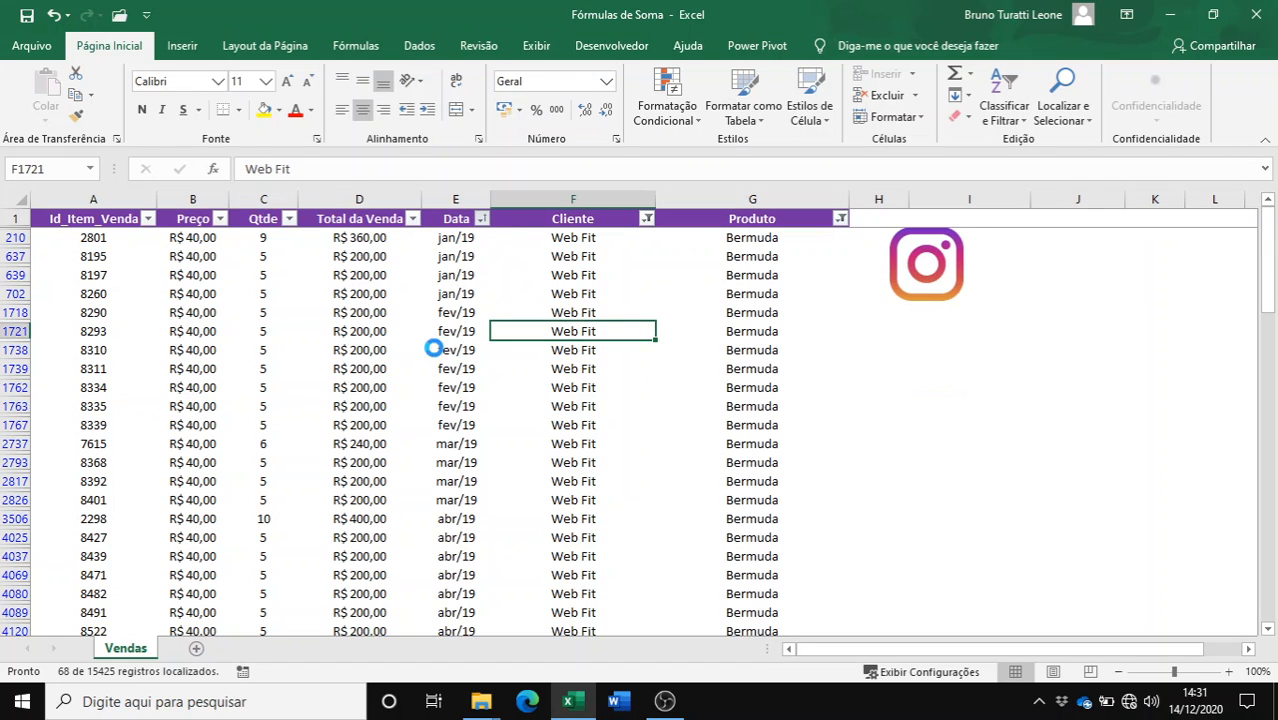
pyautogui.click(275, 403)
pyautogui.scroll(-2, 316, 445)
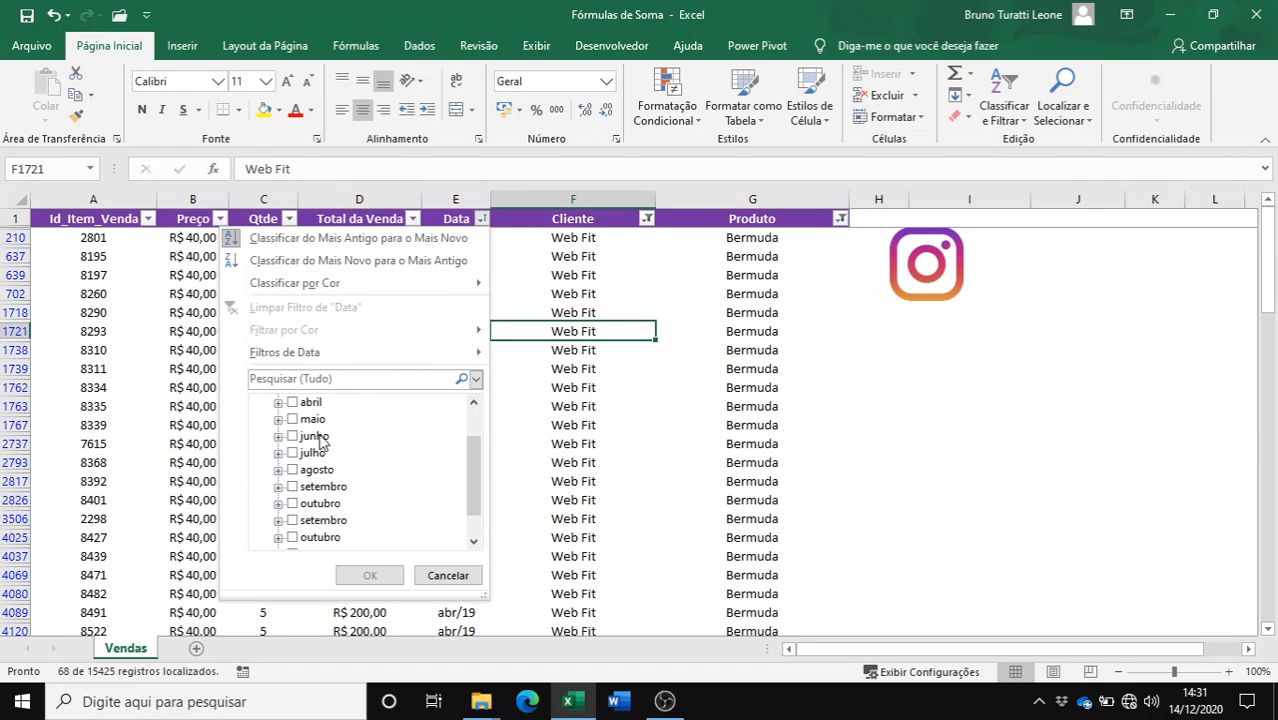
pyautogui.scroll(2, 320, 455)
pyautogui.scroll(-2, 318, 517)
pyautogui.click(303, 538)
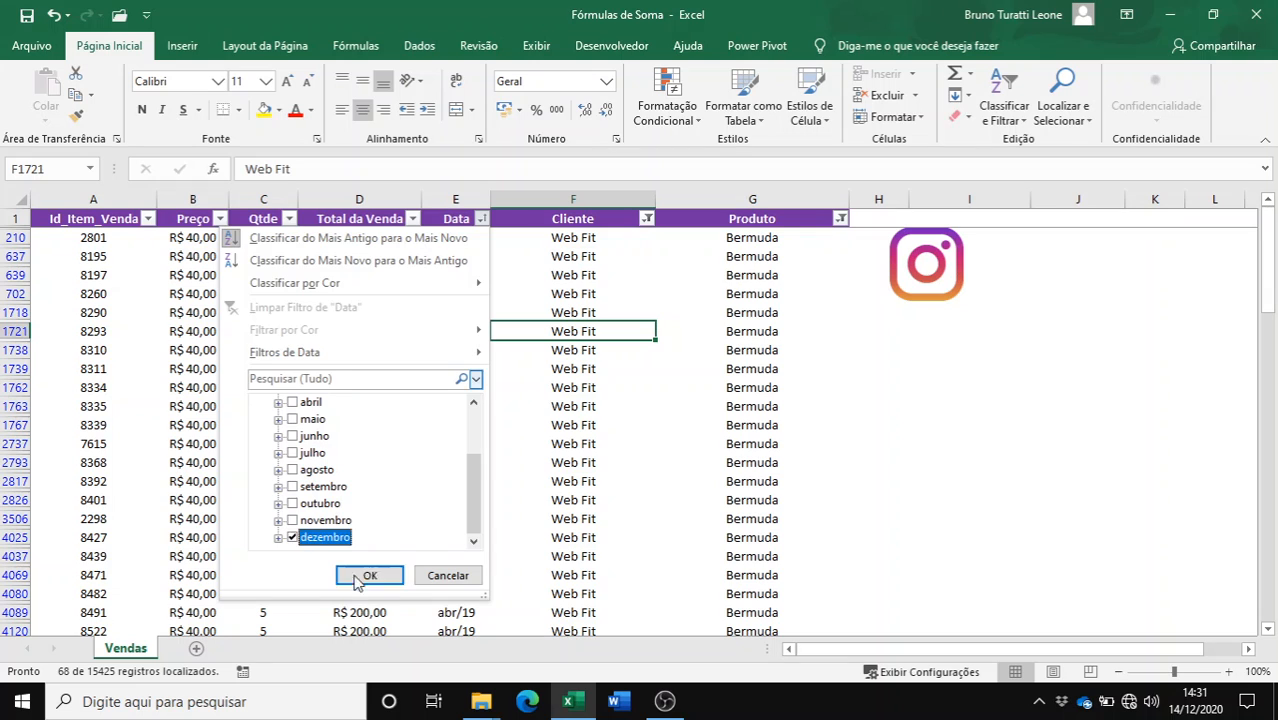
pyautogui.click(370, 575)
pyautogui.moveTo(370, 235); pyautogui.dragTo(366, 524)
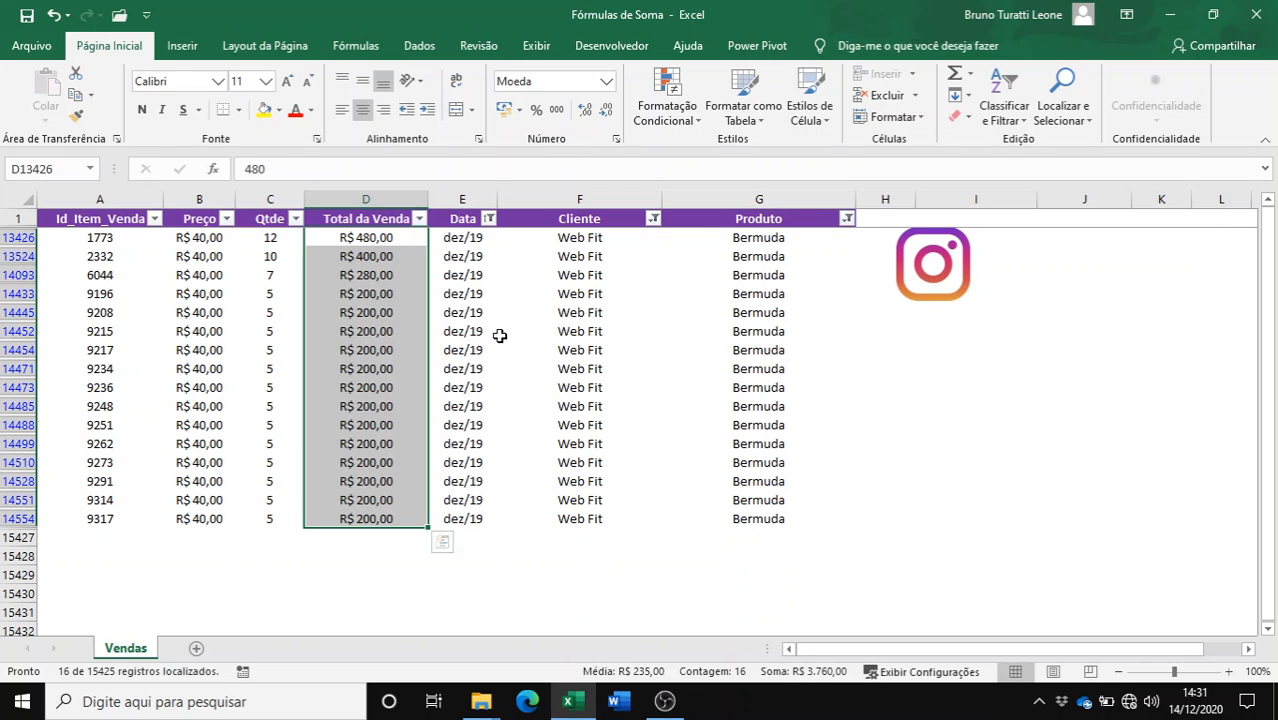
# Reselect the filtered Total da Venda values from D13426 to D14554 to check their sum against the SOMASES result
pyautogui.click(452, 254)
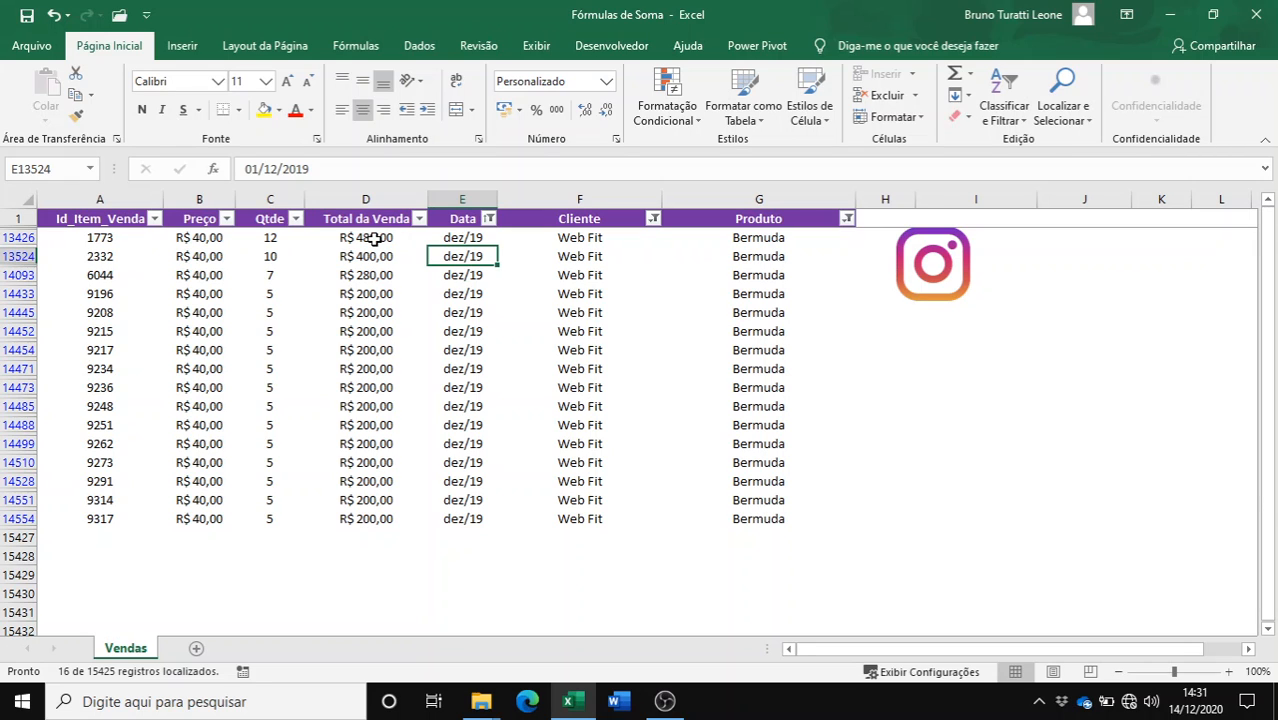
pyautogui.moveTo(372, 238); pyautogui.dragTo(378, 516)
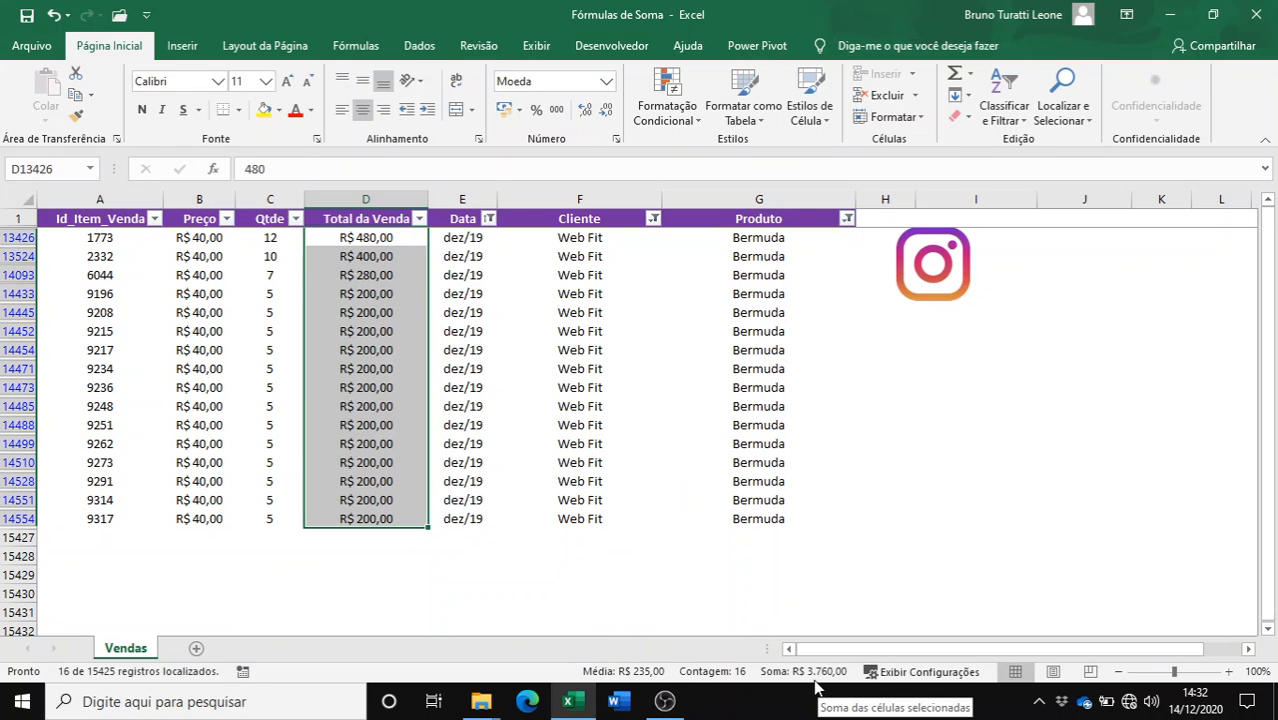
pyautogui.click(650, 280)
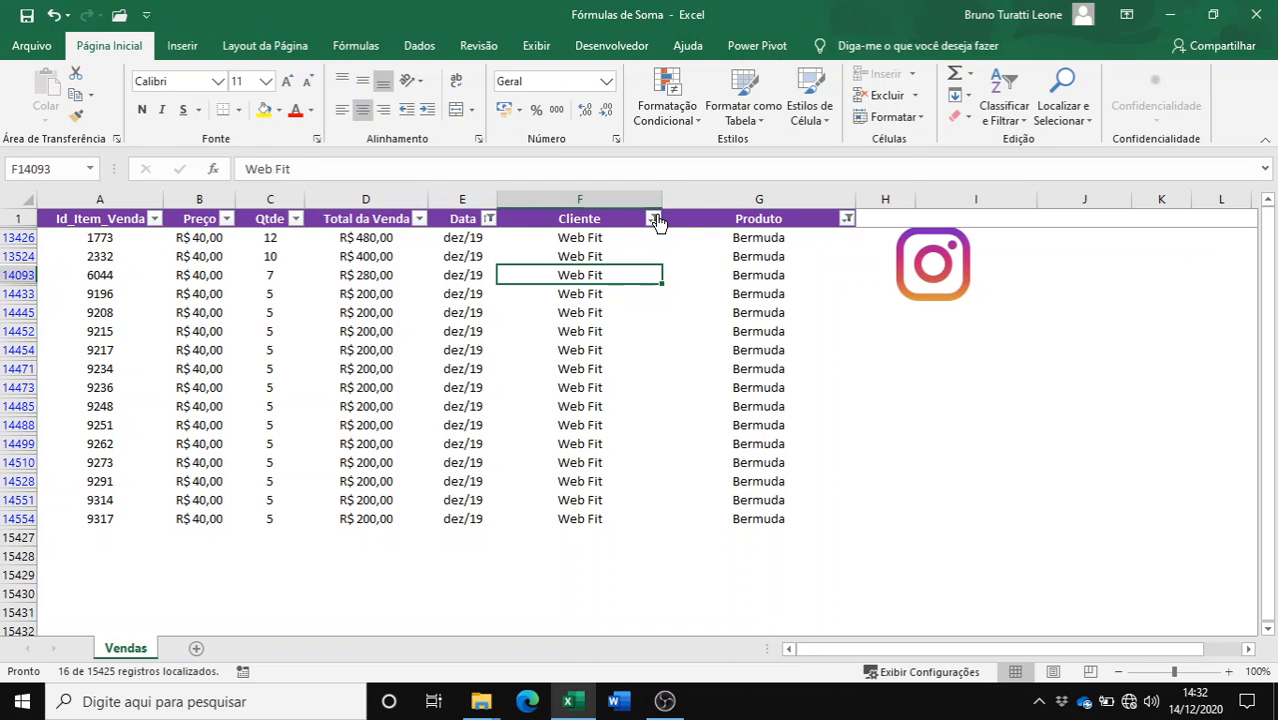
# Clear the Cliente filter and all remaining filters on the sales table to show every record again
pyautogui.click(655, 219)
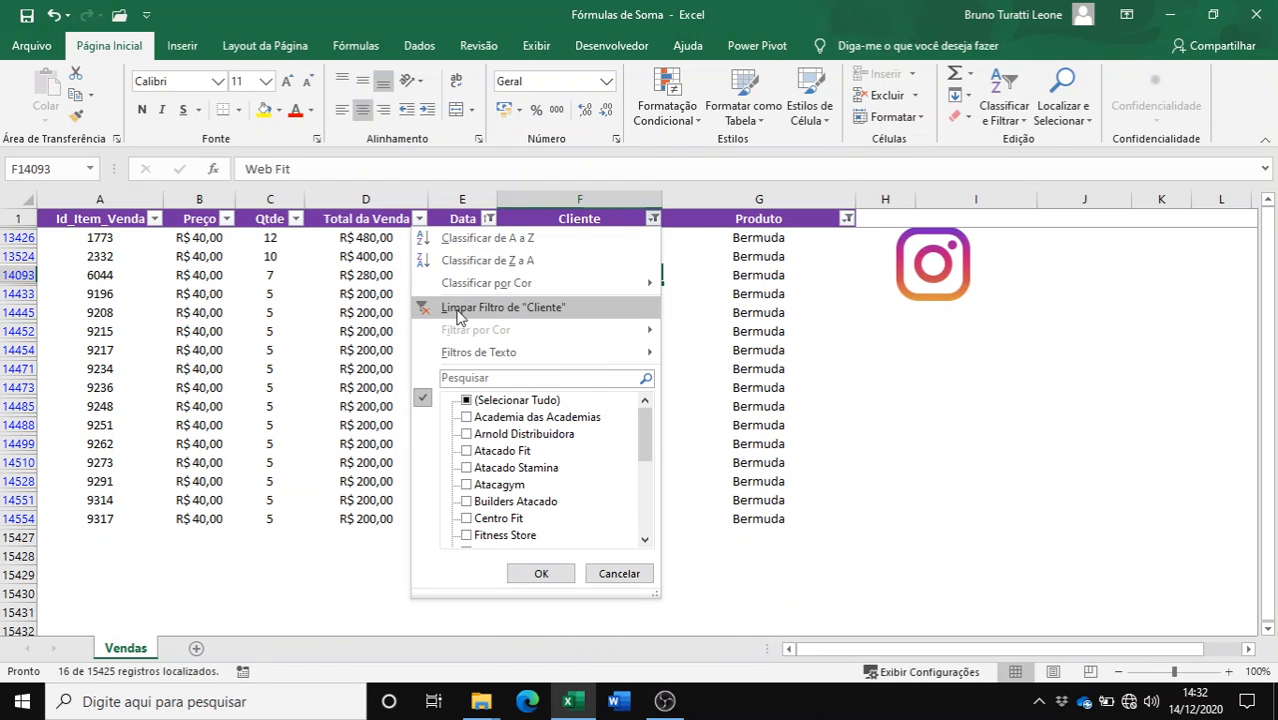
pyautogui.click(459, 308)
pyautogui.click(418, 46)
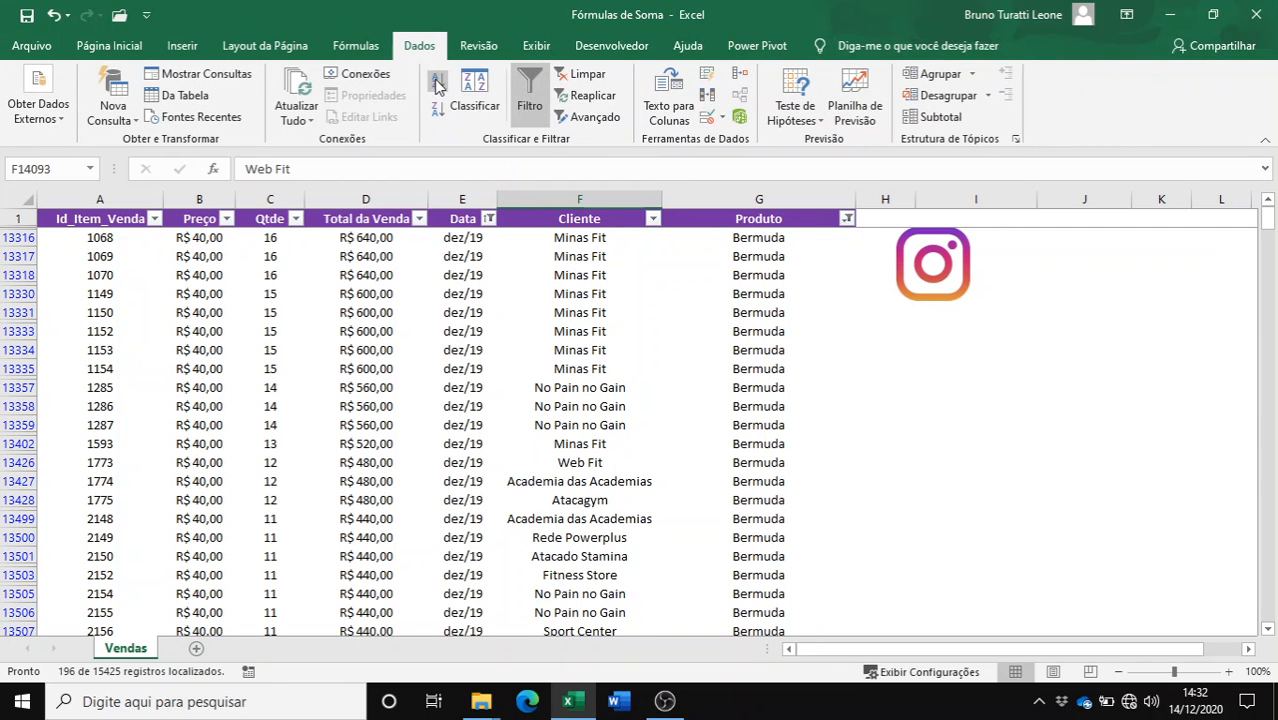
pyautogui.click(584, 73)
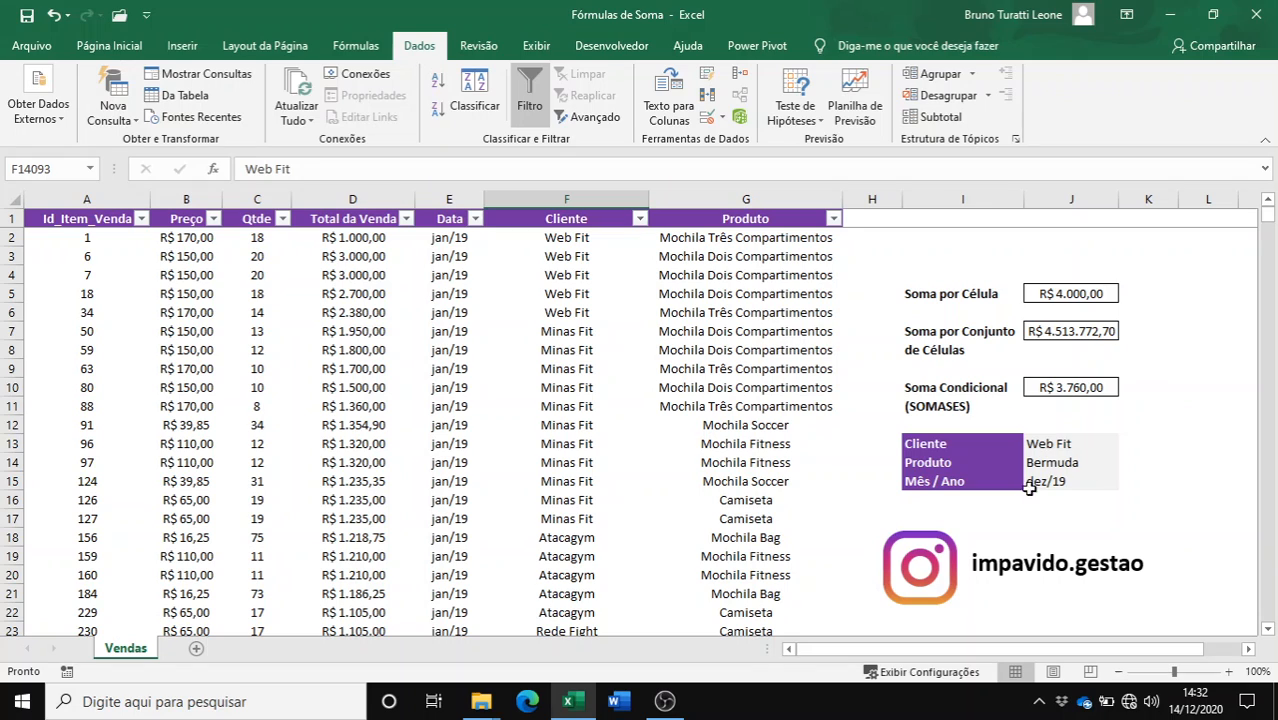